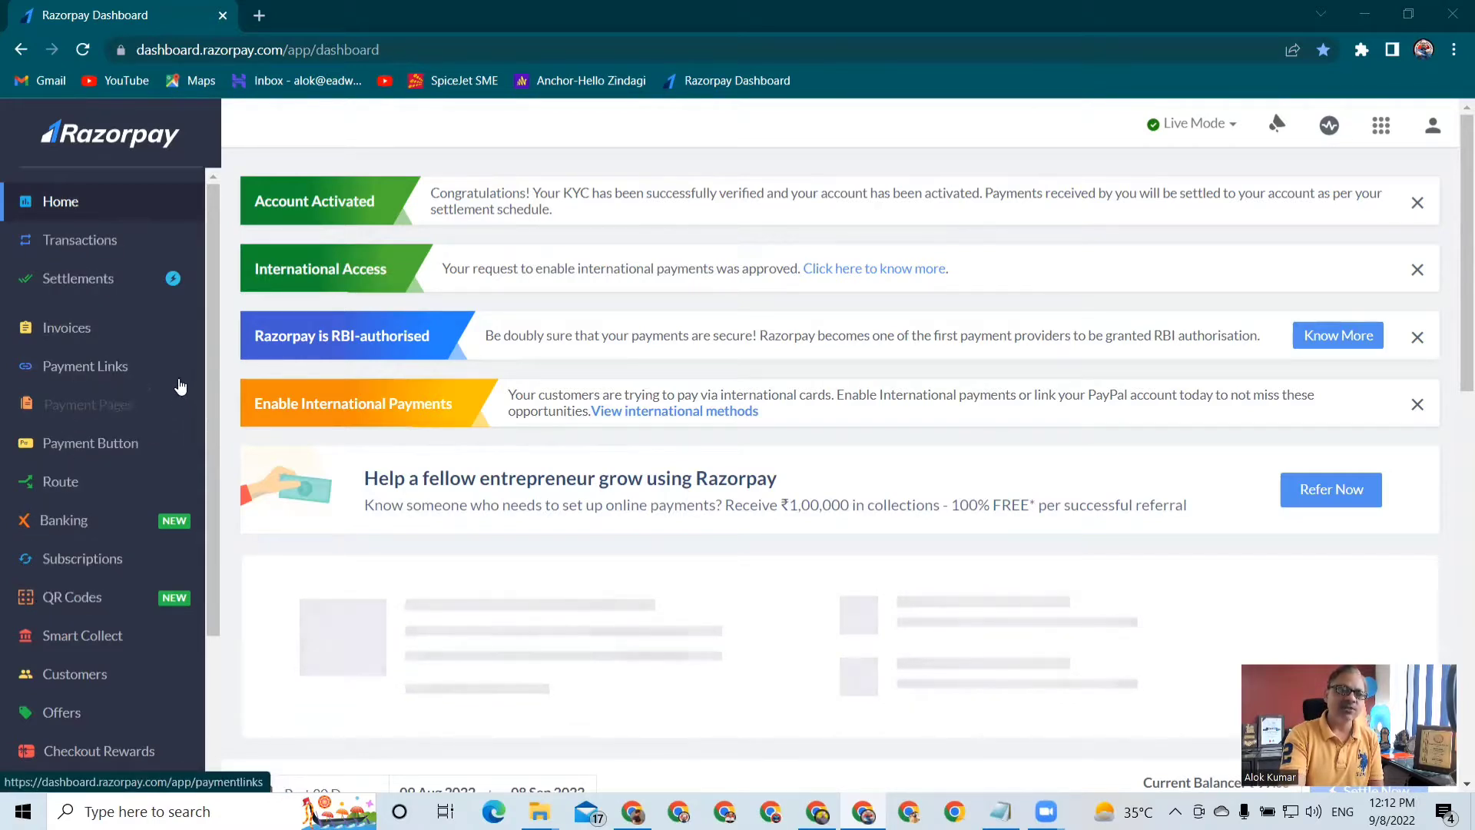
# Open the Payment Pages section and look through the list of existing pages
pyautogui.click(86, 415)
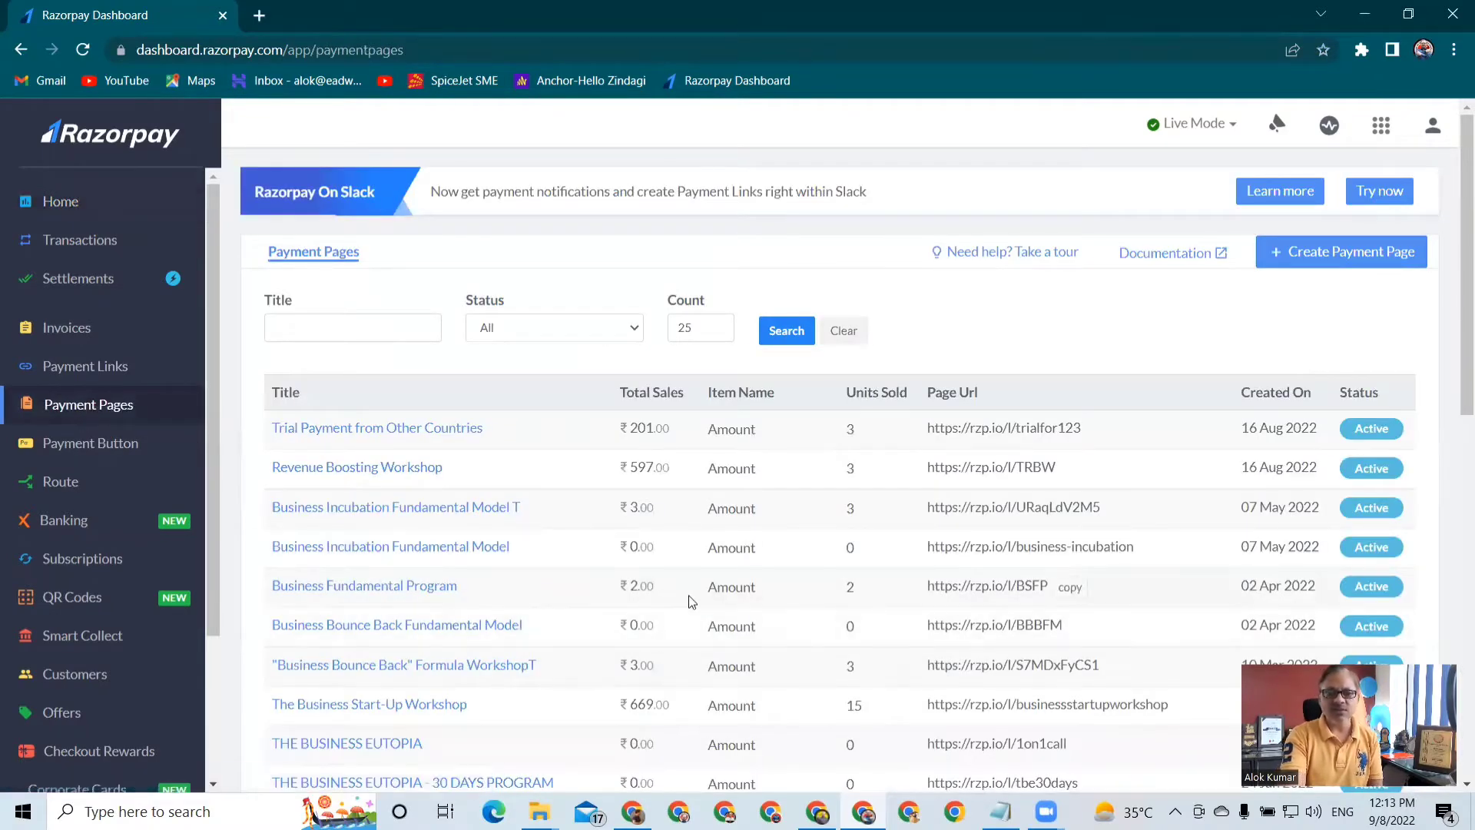
pyautogui.scroll(-7, 689, 602)
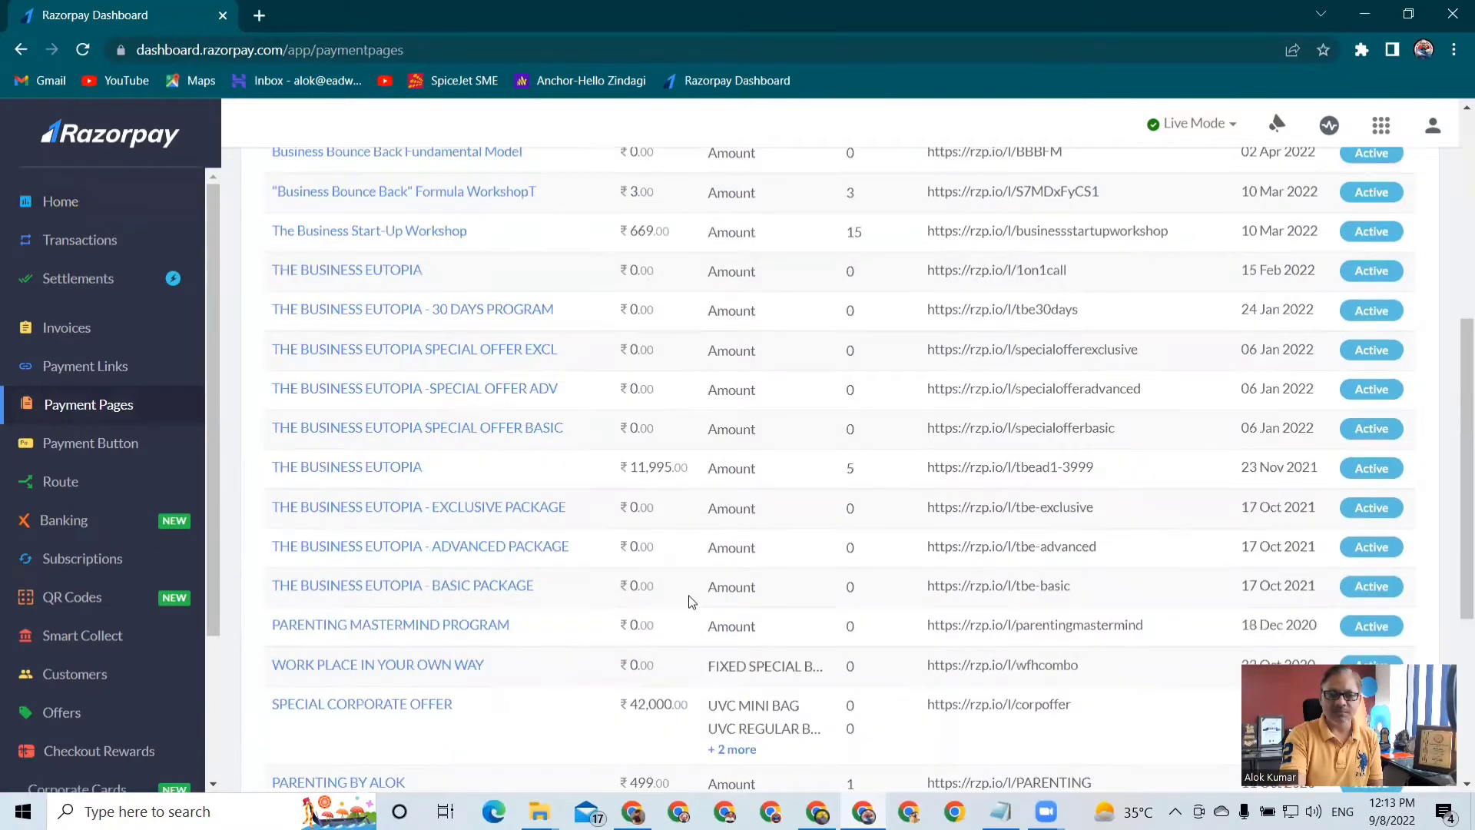
pyautogui.scroll(-4, 689, 602)
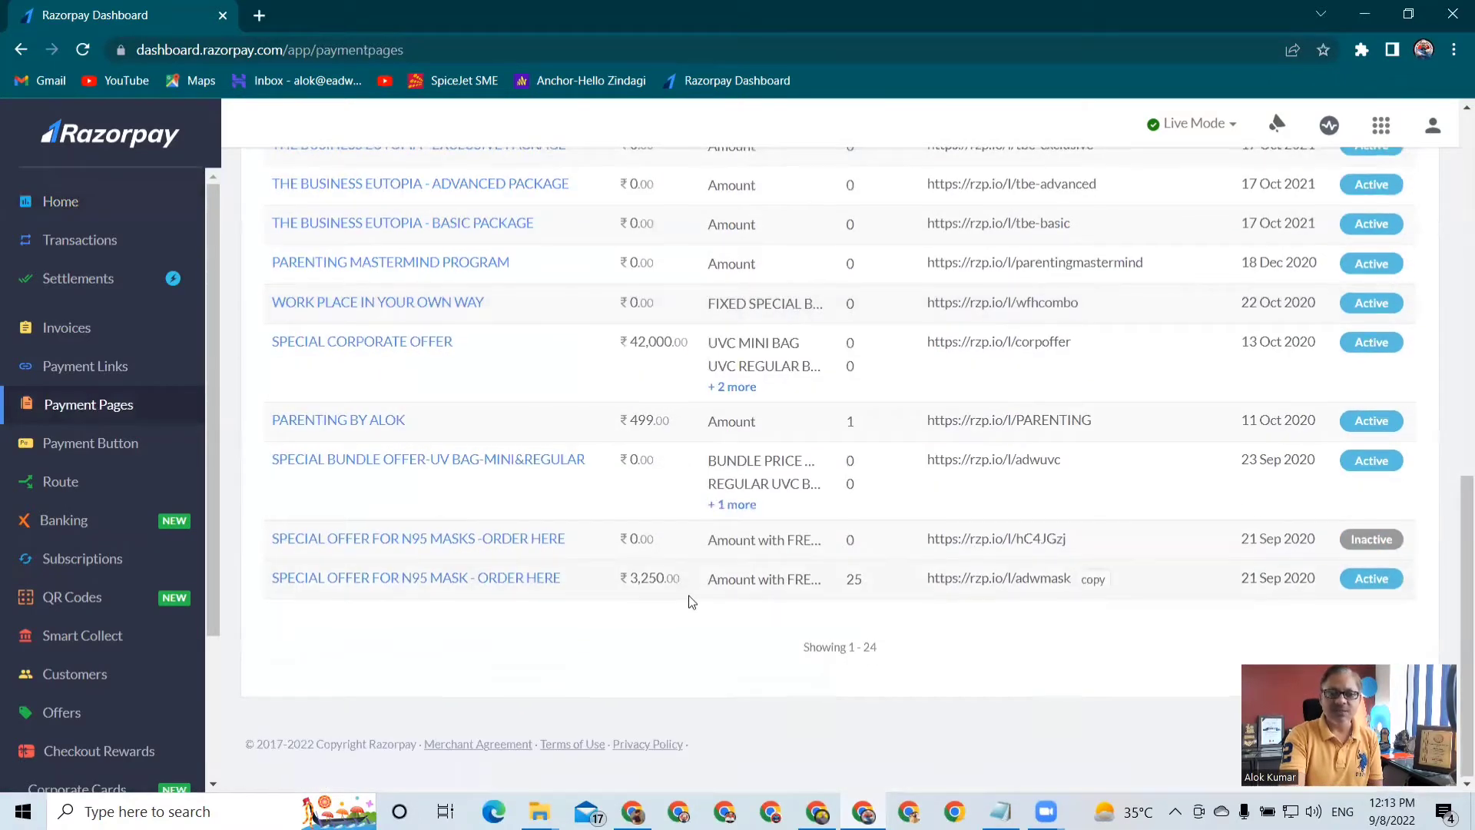
pyautogui.scroll(4, 690, 601)
pyautogui.scroll(7, 689, 601)
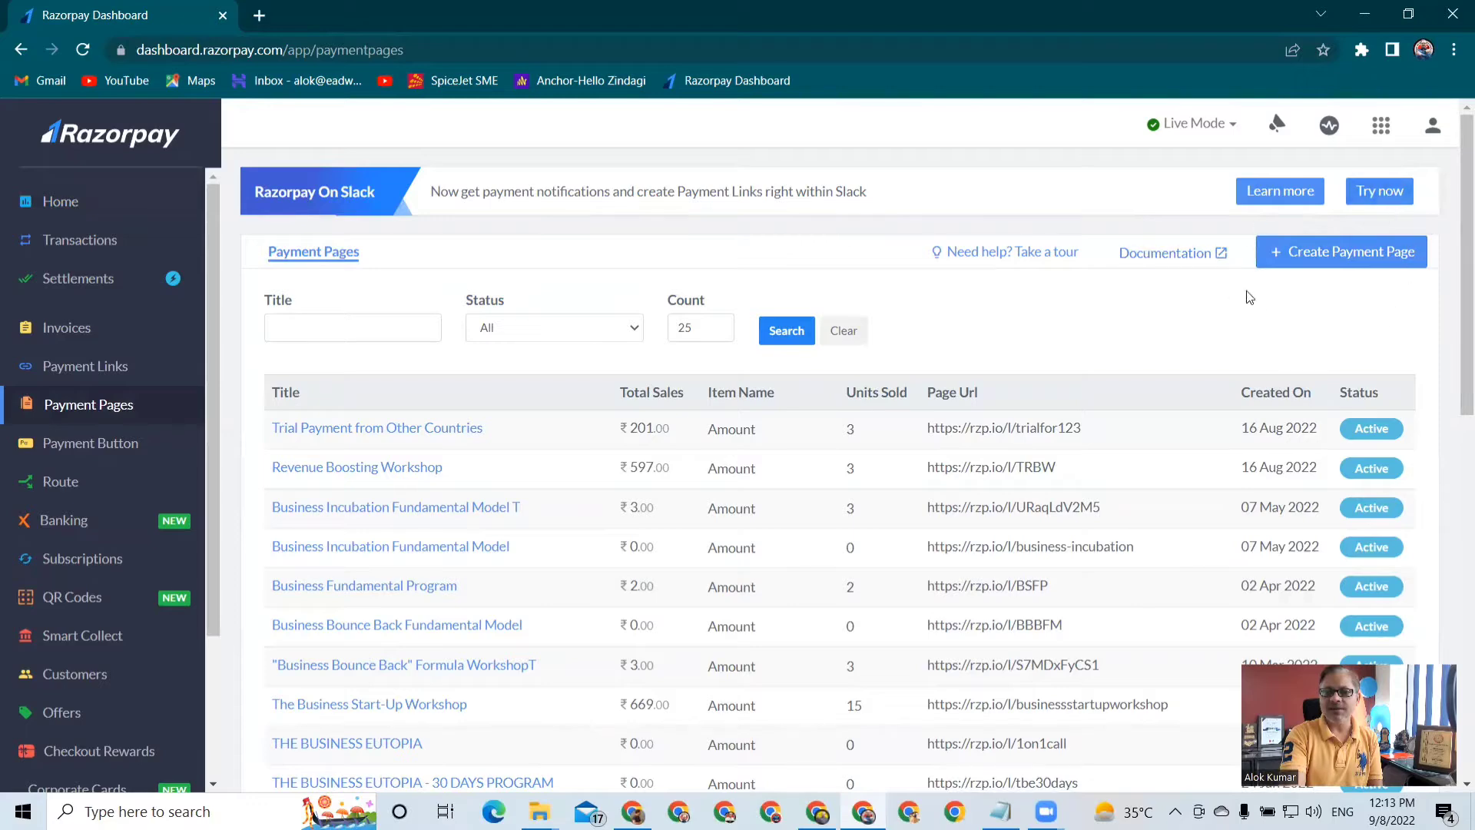
# Start a new payment page from the Create your Own template
pyautogui.click(1319, 257)
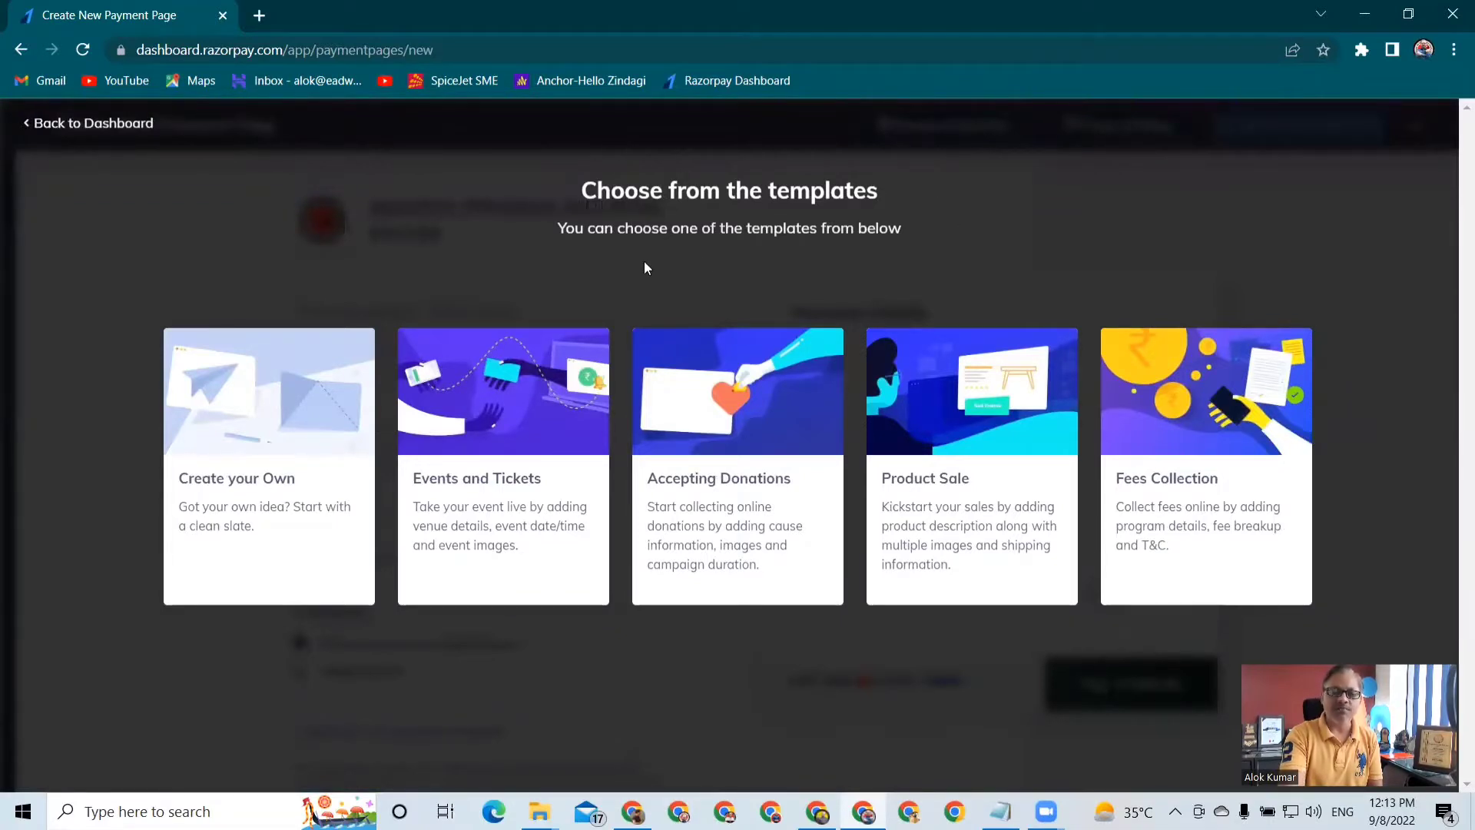
pyautogui.moveTo(494, 465)
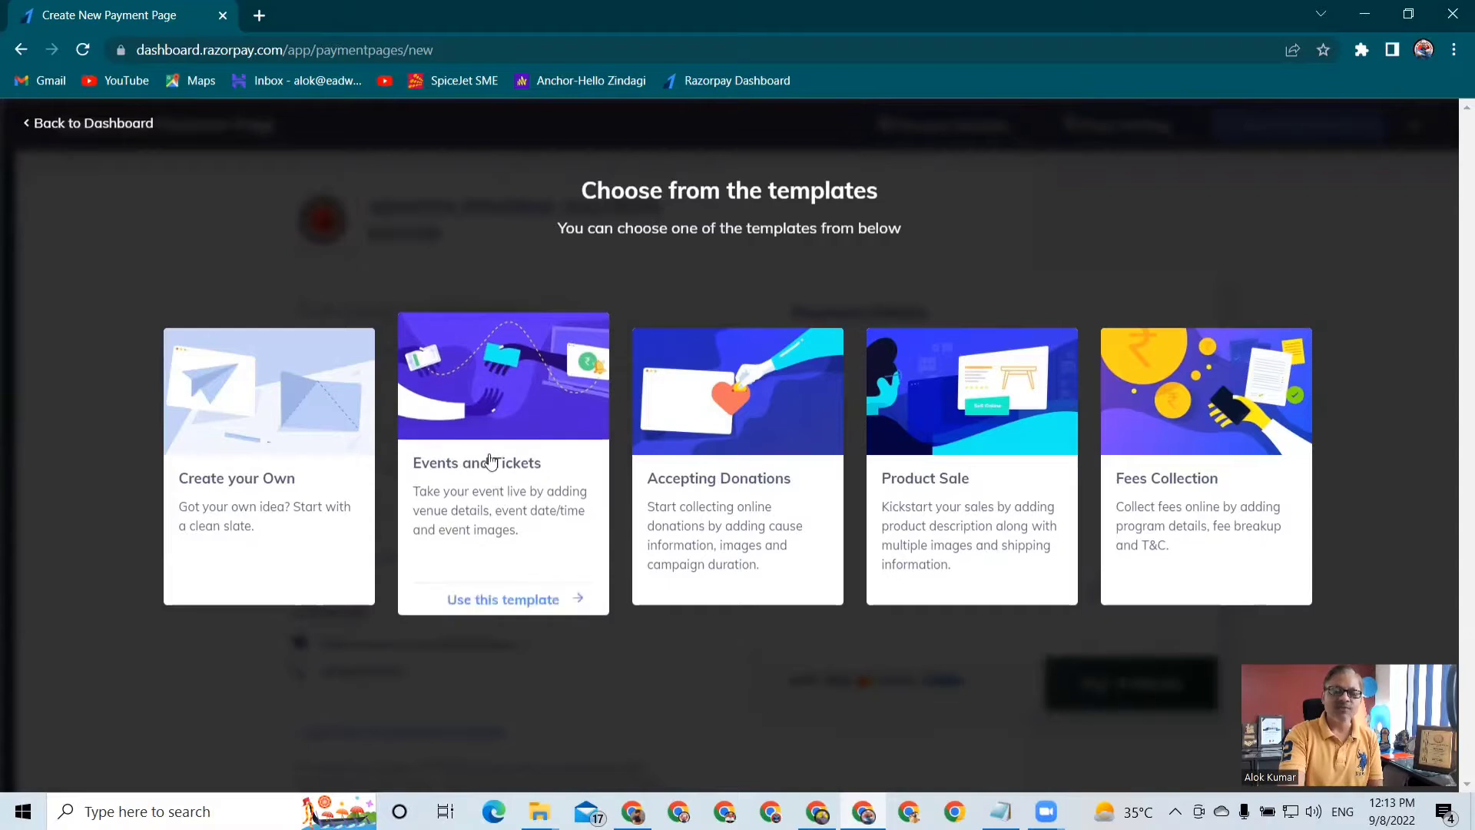
pyautogui.moveTo(767, 504)
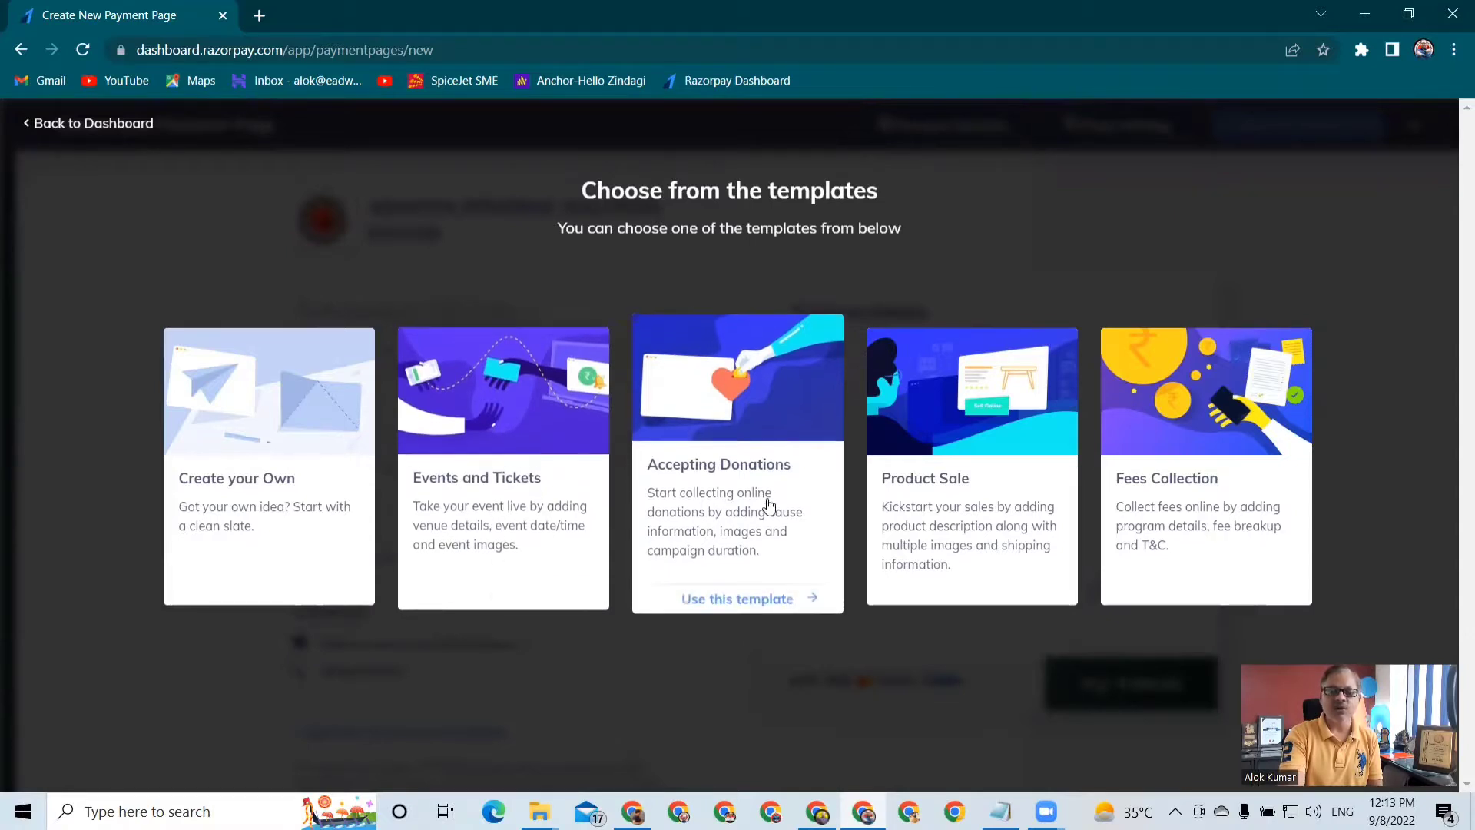
pyautogui.moveTo(929, 504)
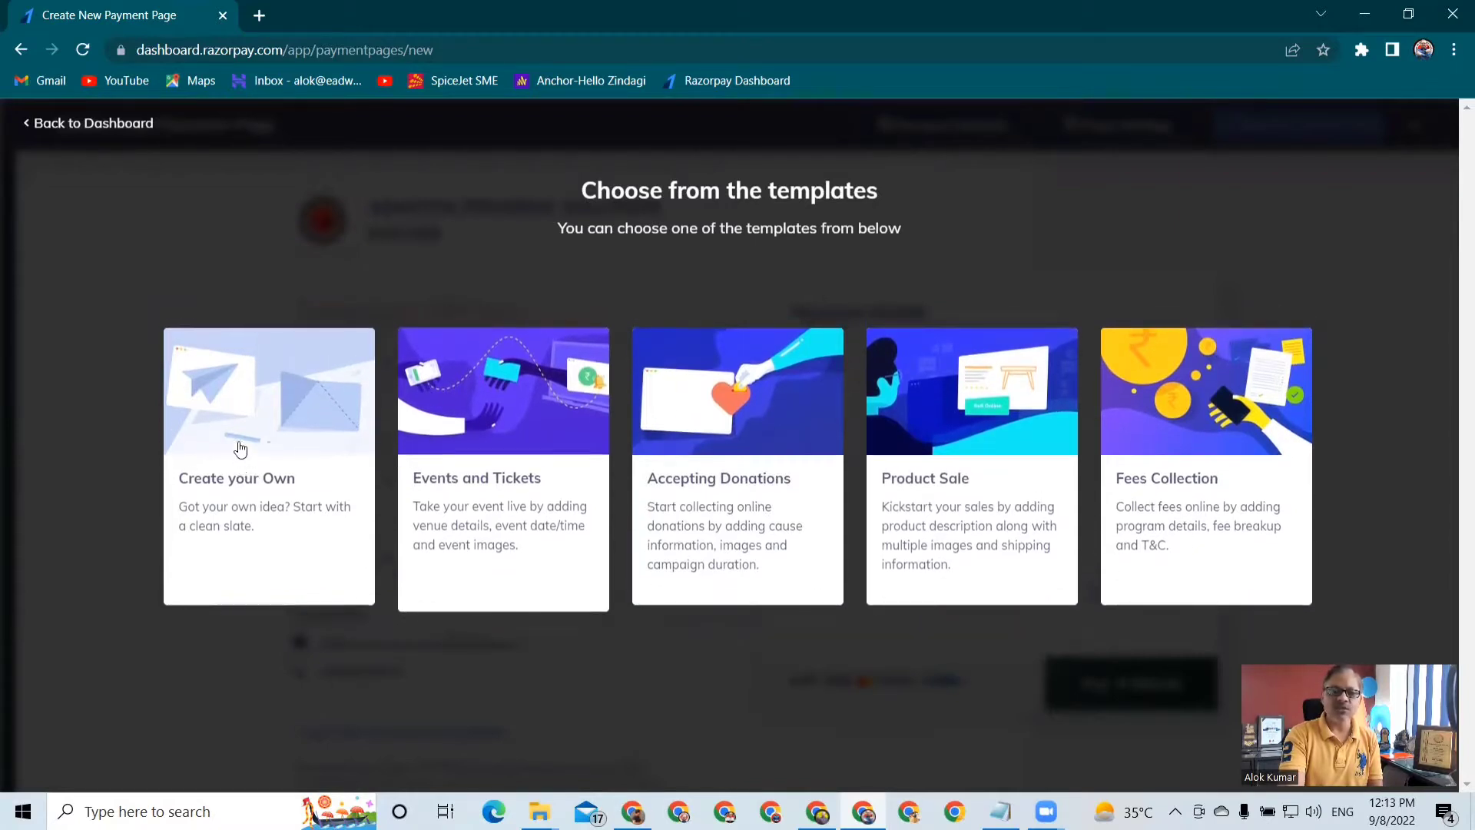
pyautogui.moveTo(240, 449)
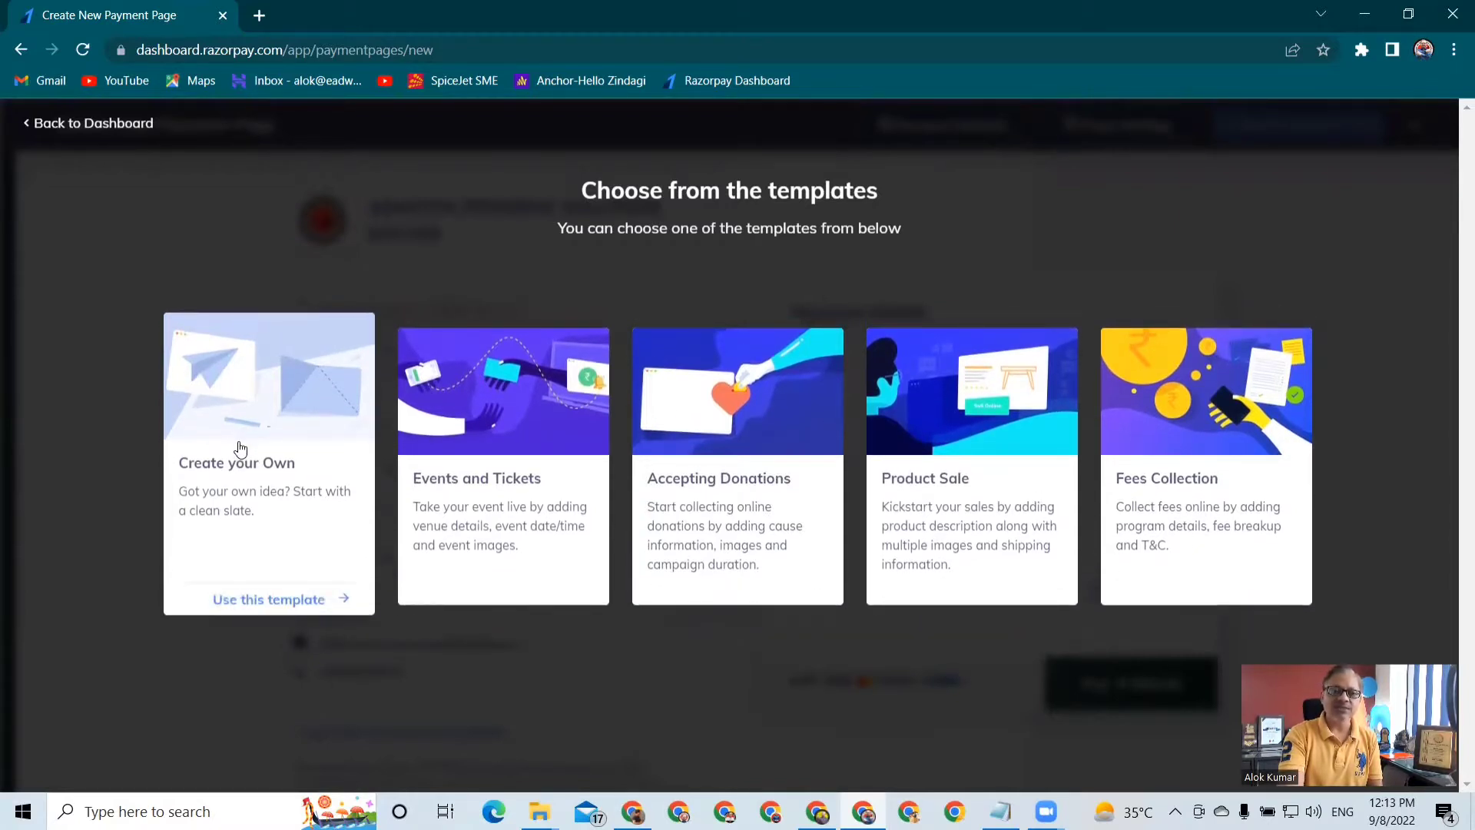
pyautogui.click(247, 600)
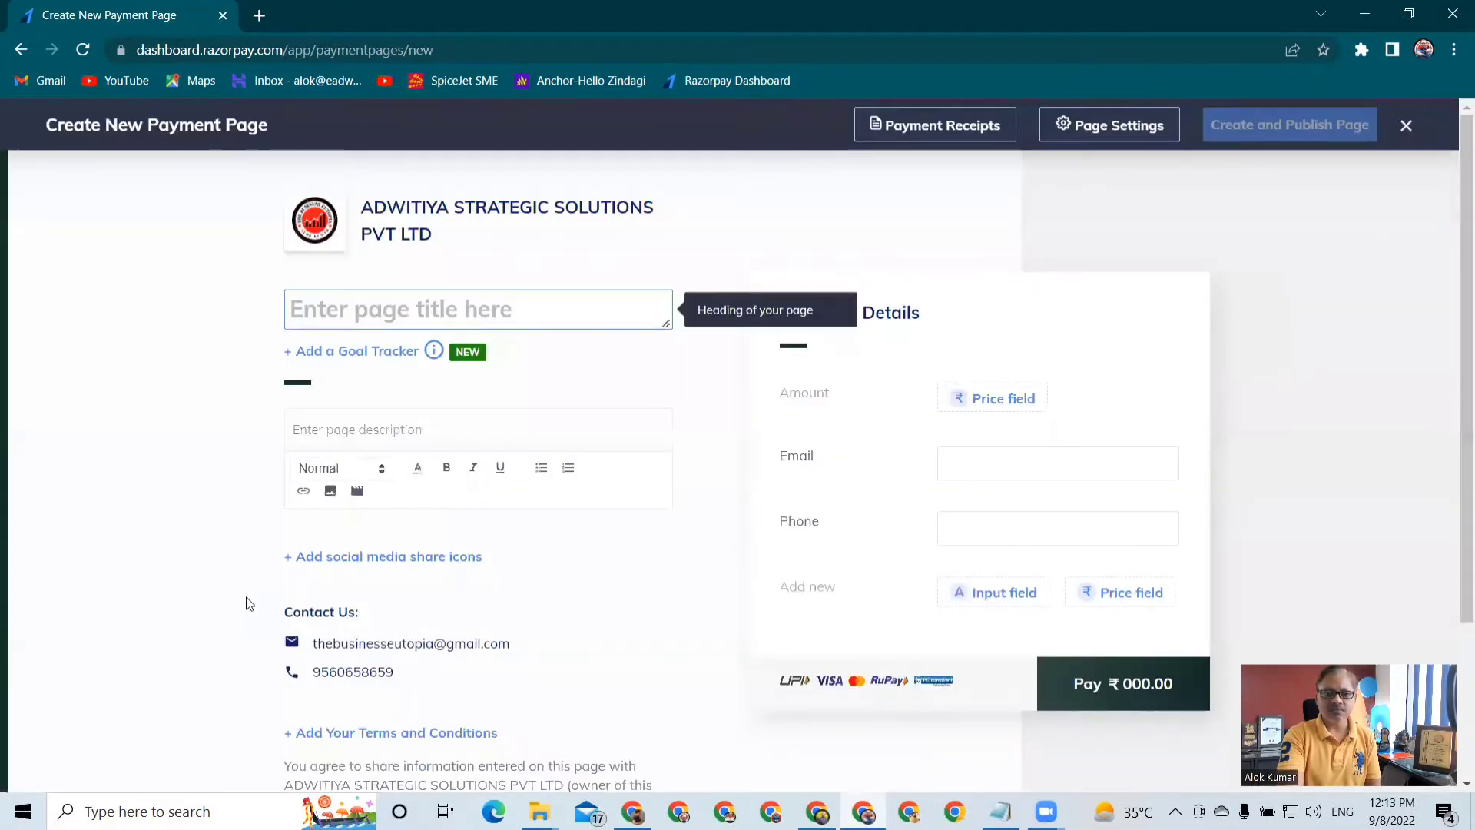
# Enter "Test Page" as the title of the new payment page
pyautogui.moveTo(474, 429)
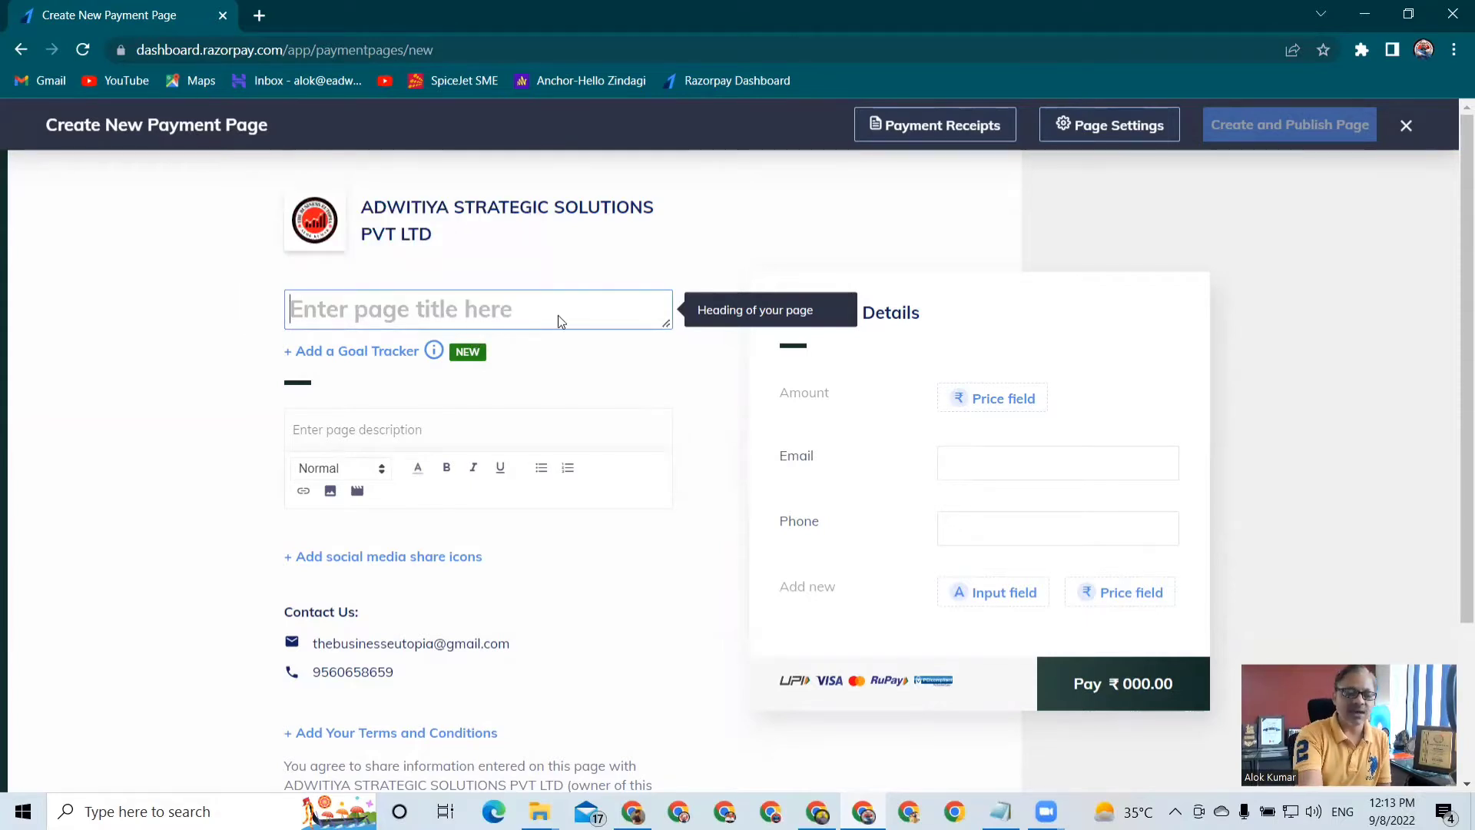
pyautogui.write('Test ')
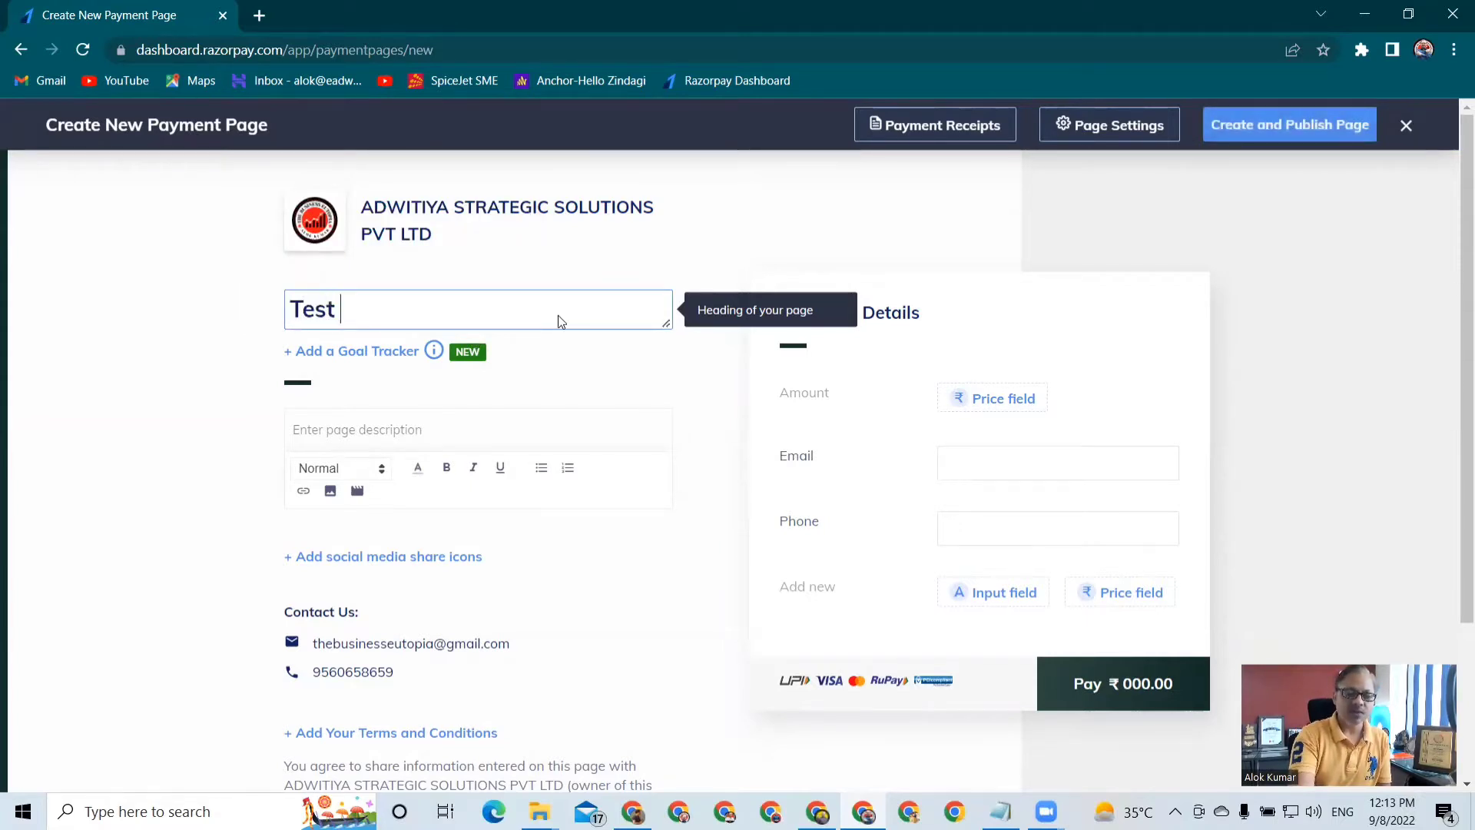
pyautogui.write('Page')
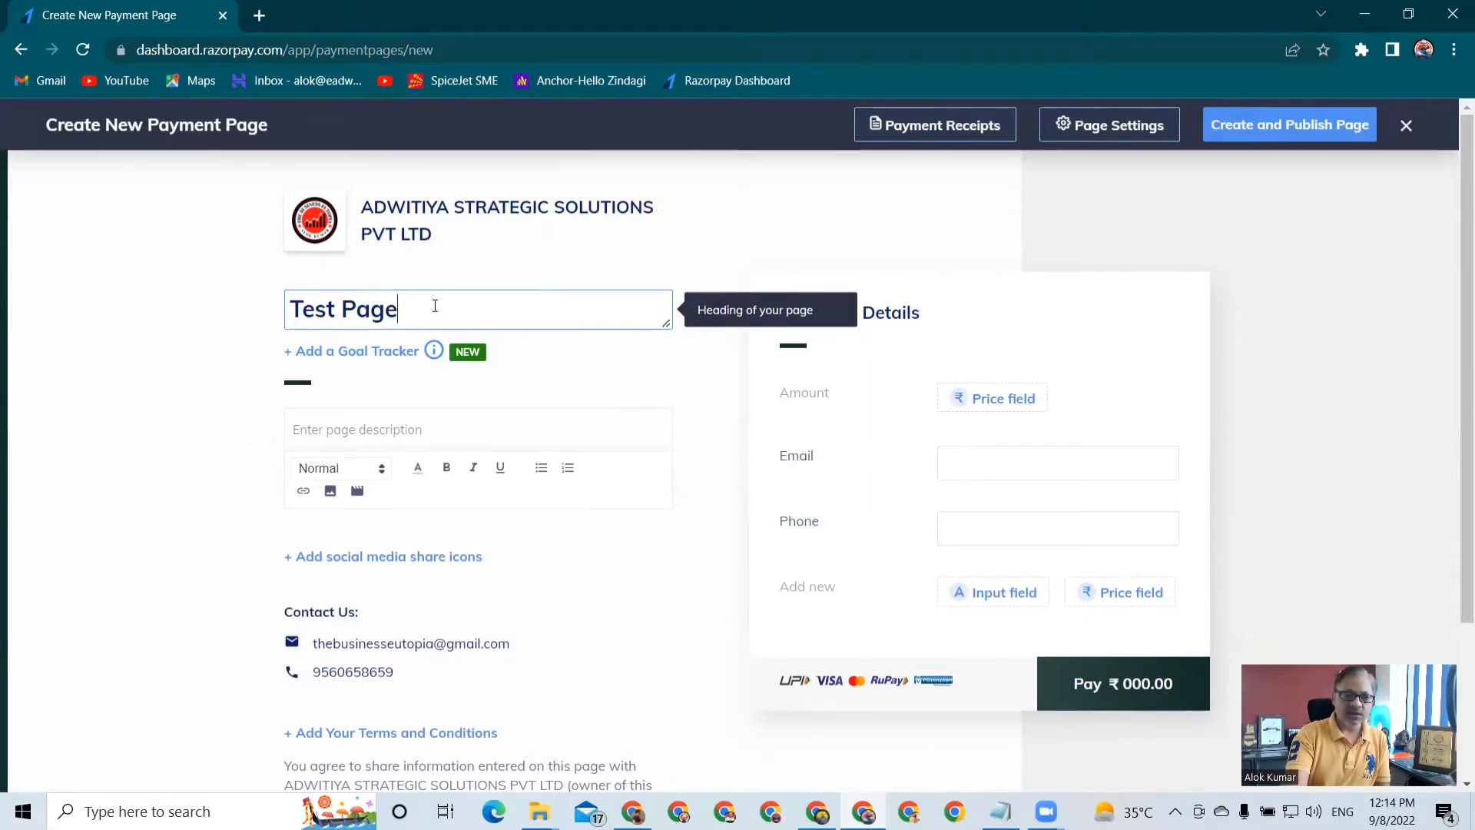
# Enter "This is a Test Page for demo." as the page description
pyautogui.click(357, 436)
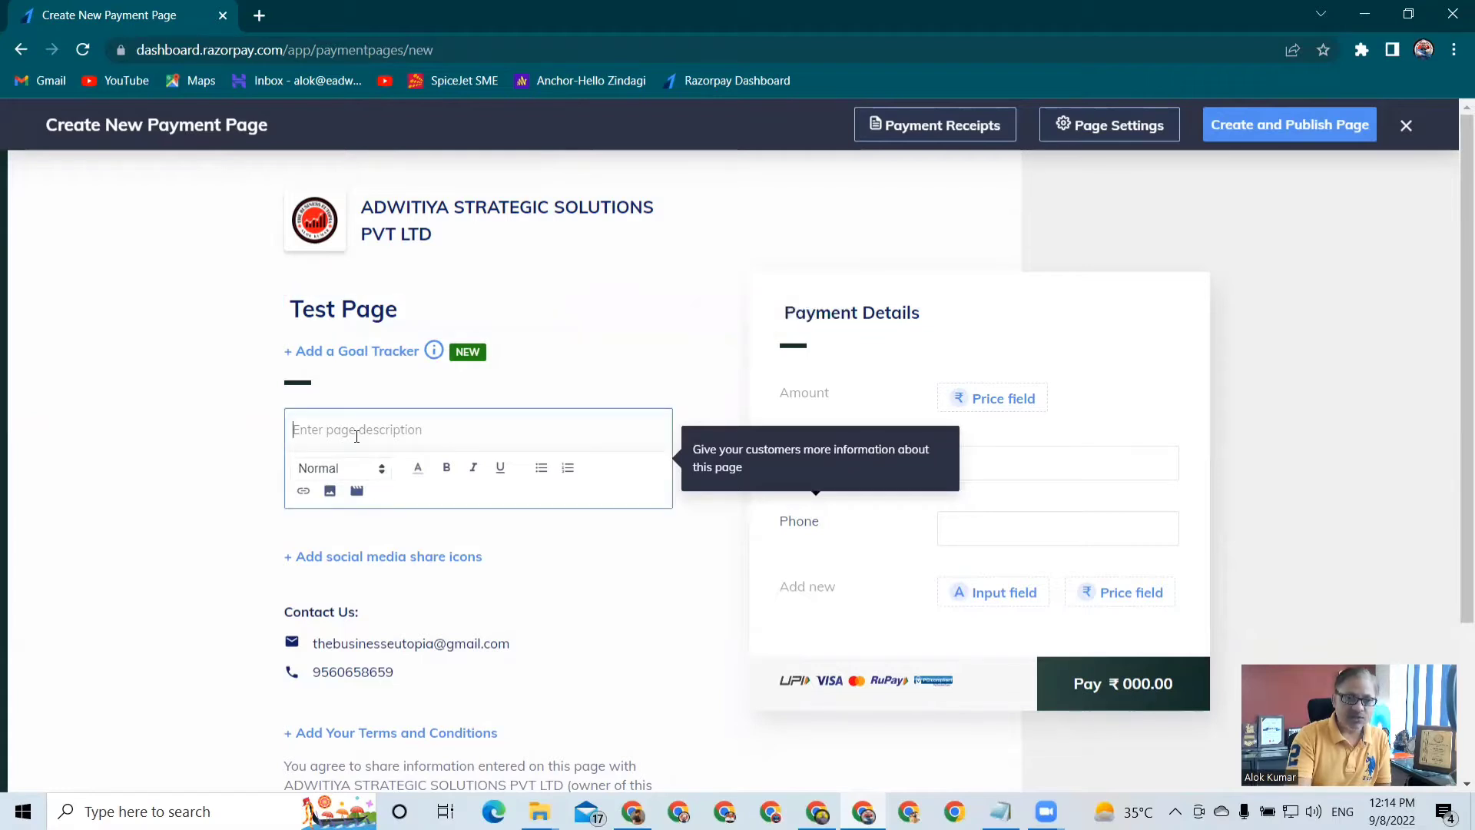
pyautogui.write('This is a')
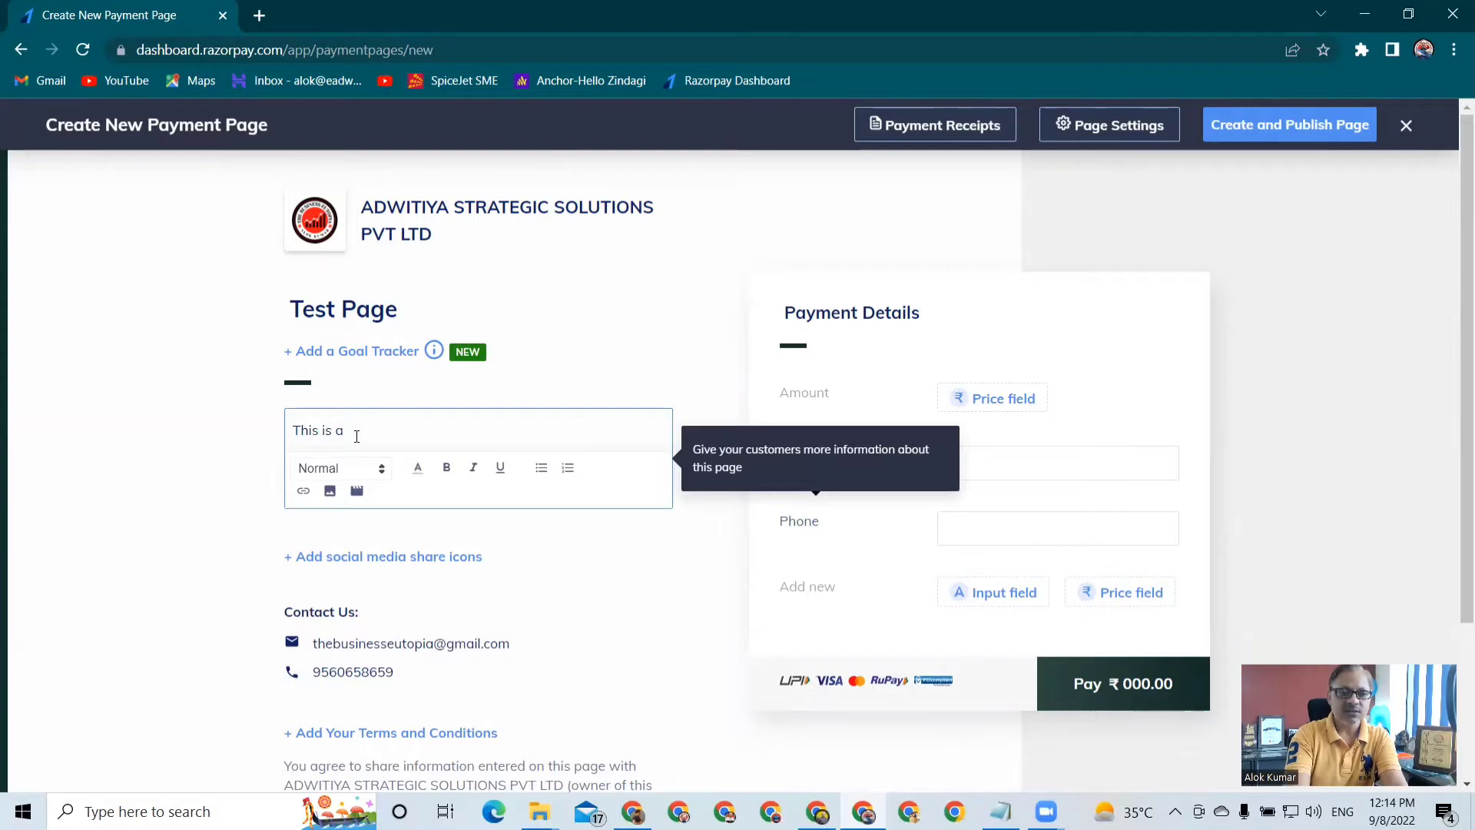
pyautogui.write(' Test Page')
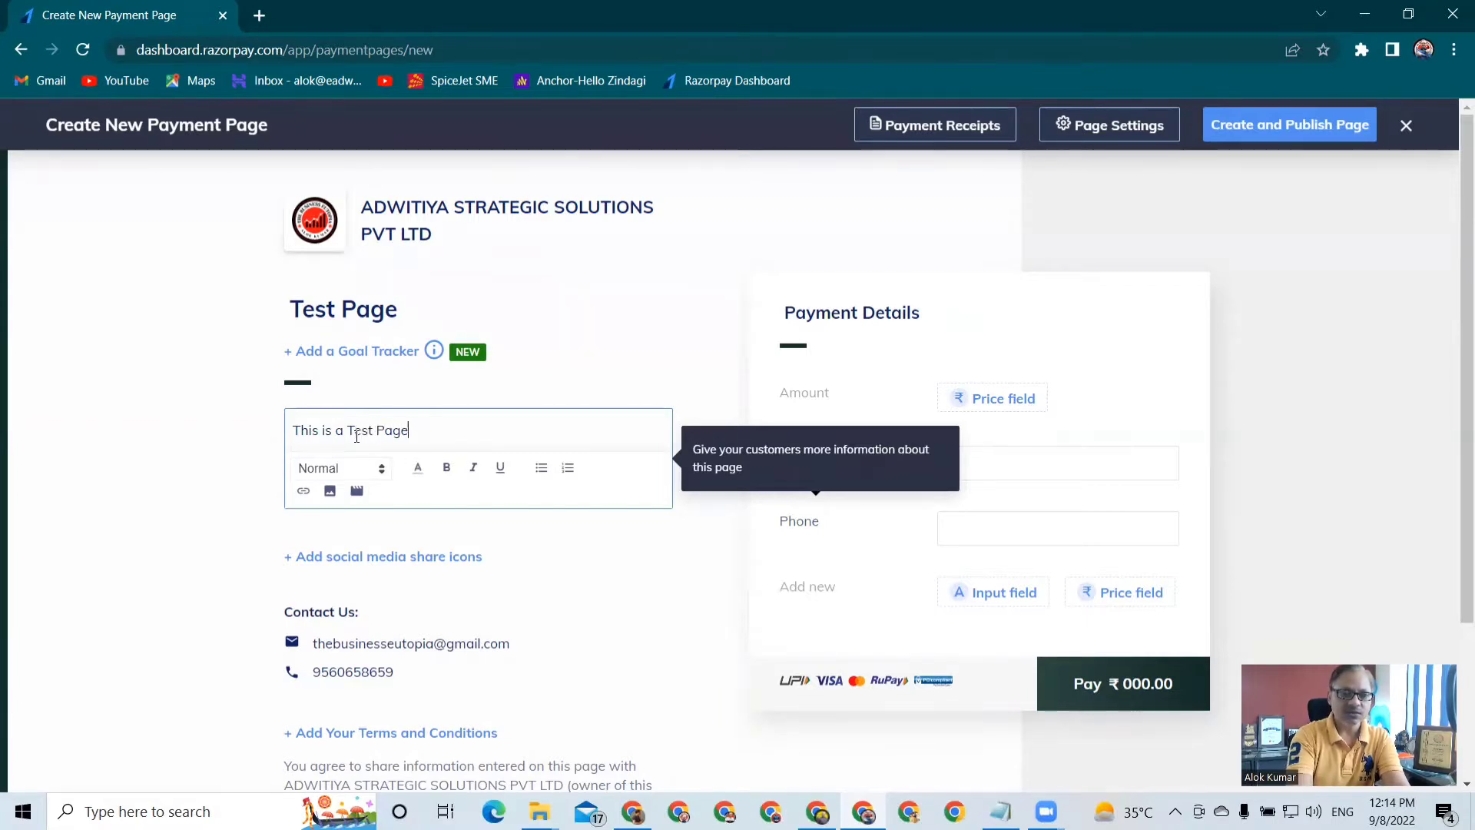
pyautogui.write(' for demo')
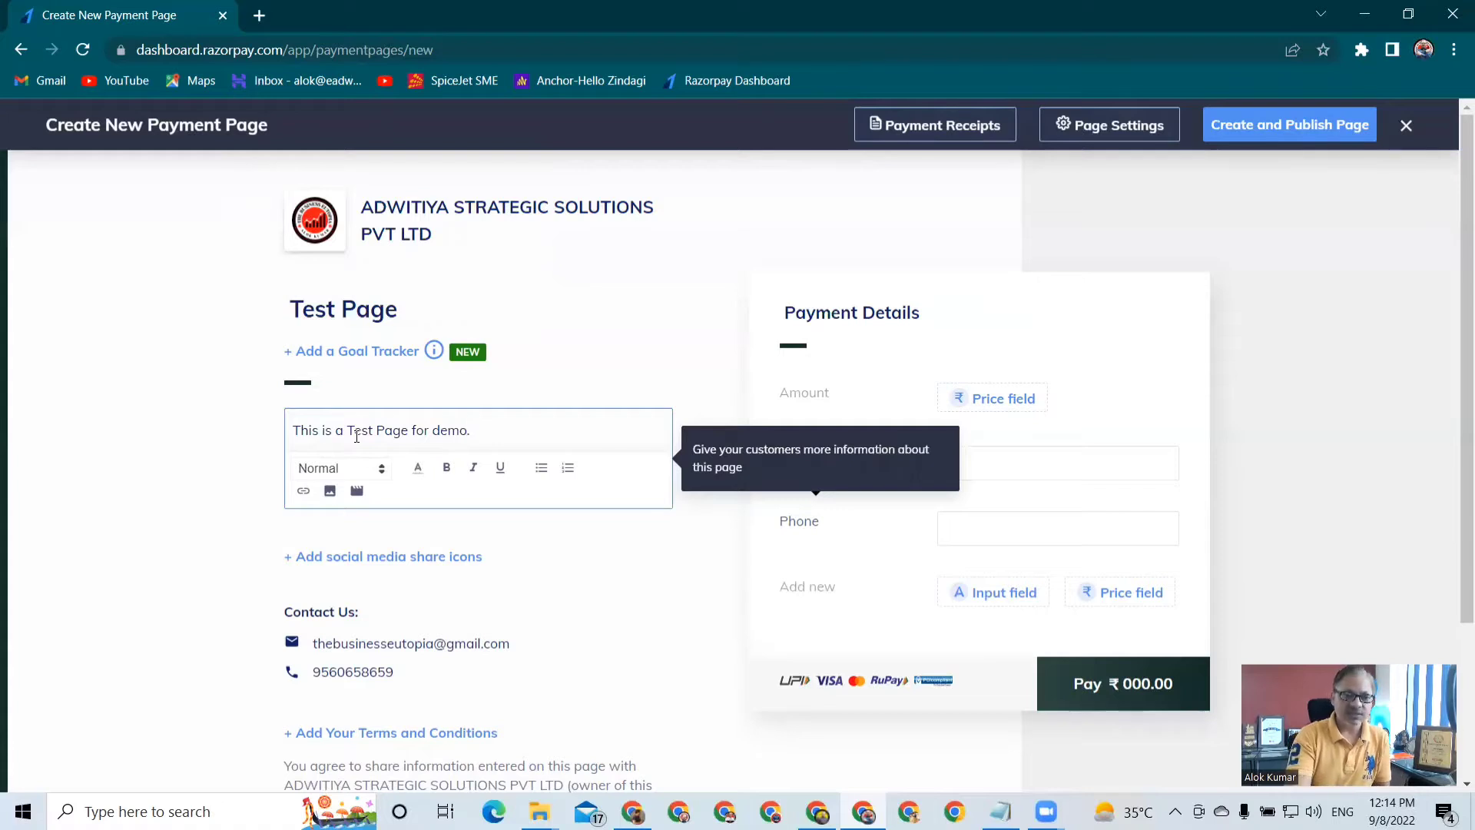
pyautogui.write('.')
# Insert the image glantor from the Downloads folder on a new line below the description text
pyautogui.press('Return')
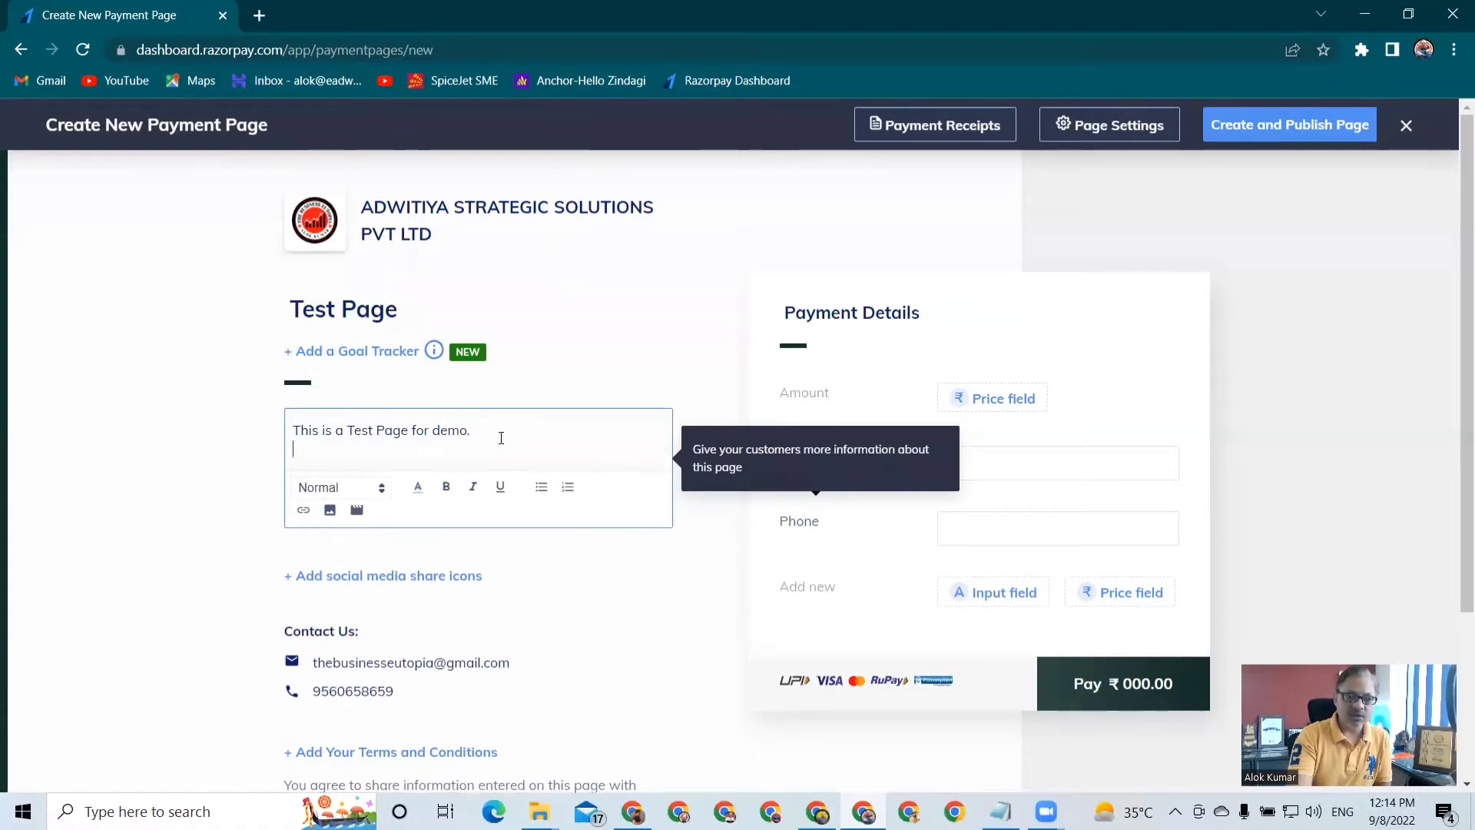
pyautogui.click(334, 511)
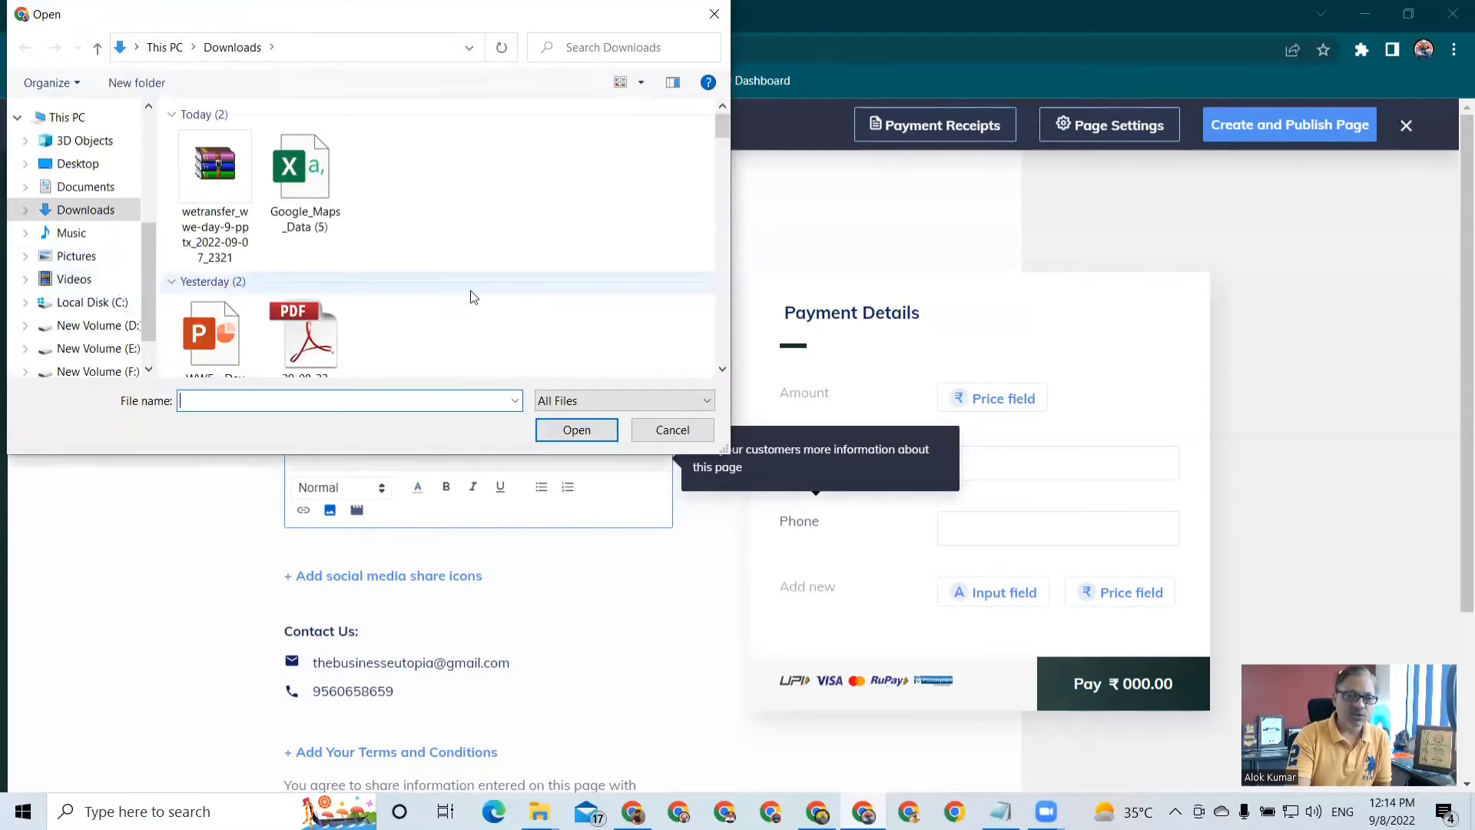
pyautogui.scroll(-3, 471, 294)
pyautogui.scroll(-3, 471, 296)
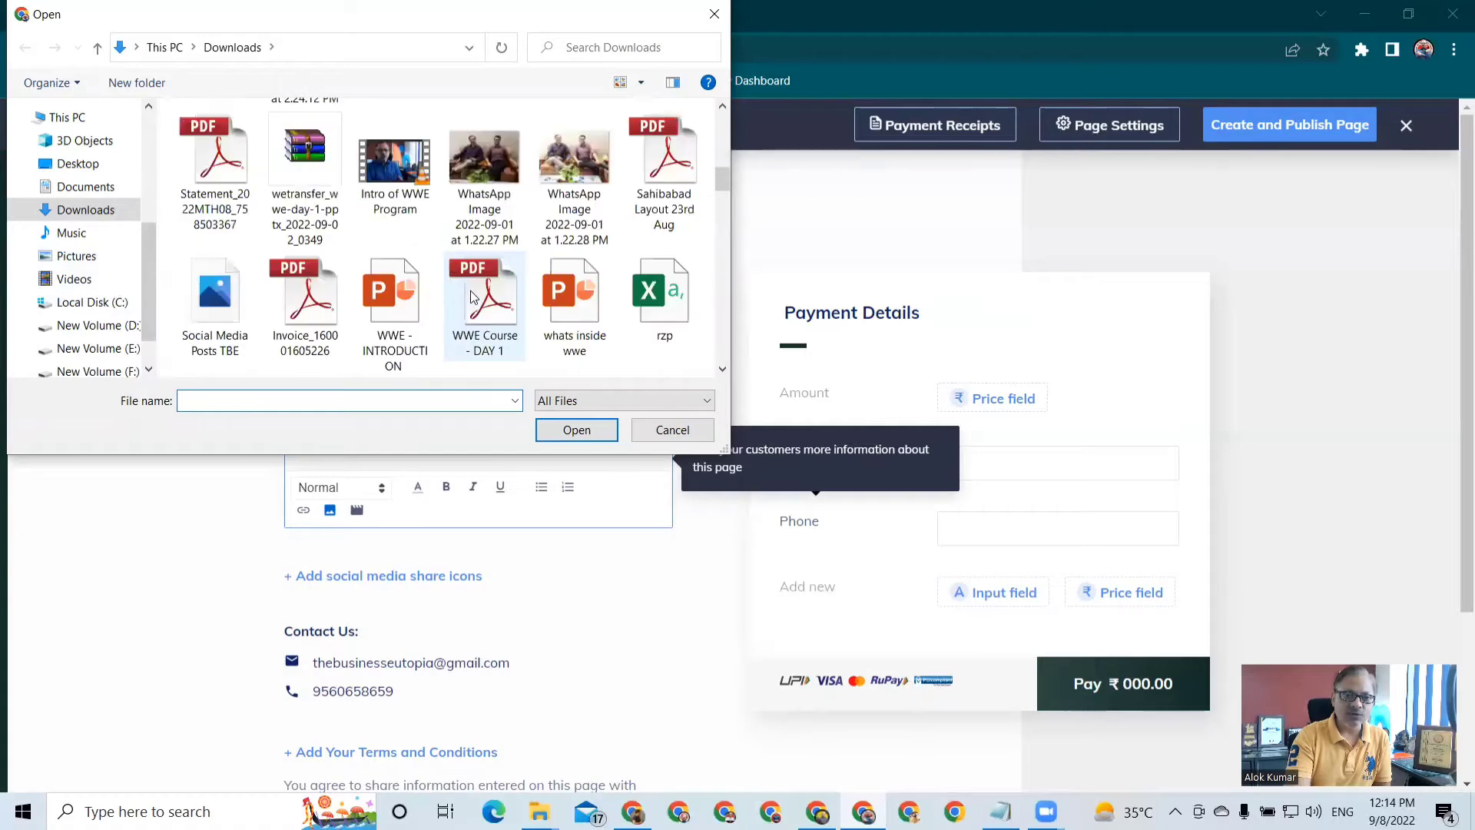
pyautogui.scroll(-2, 474, 297)
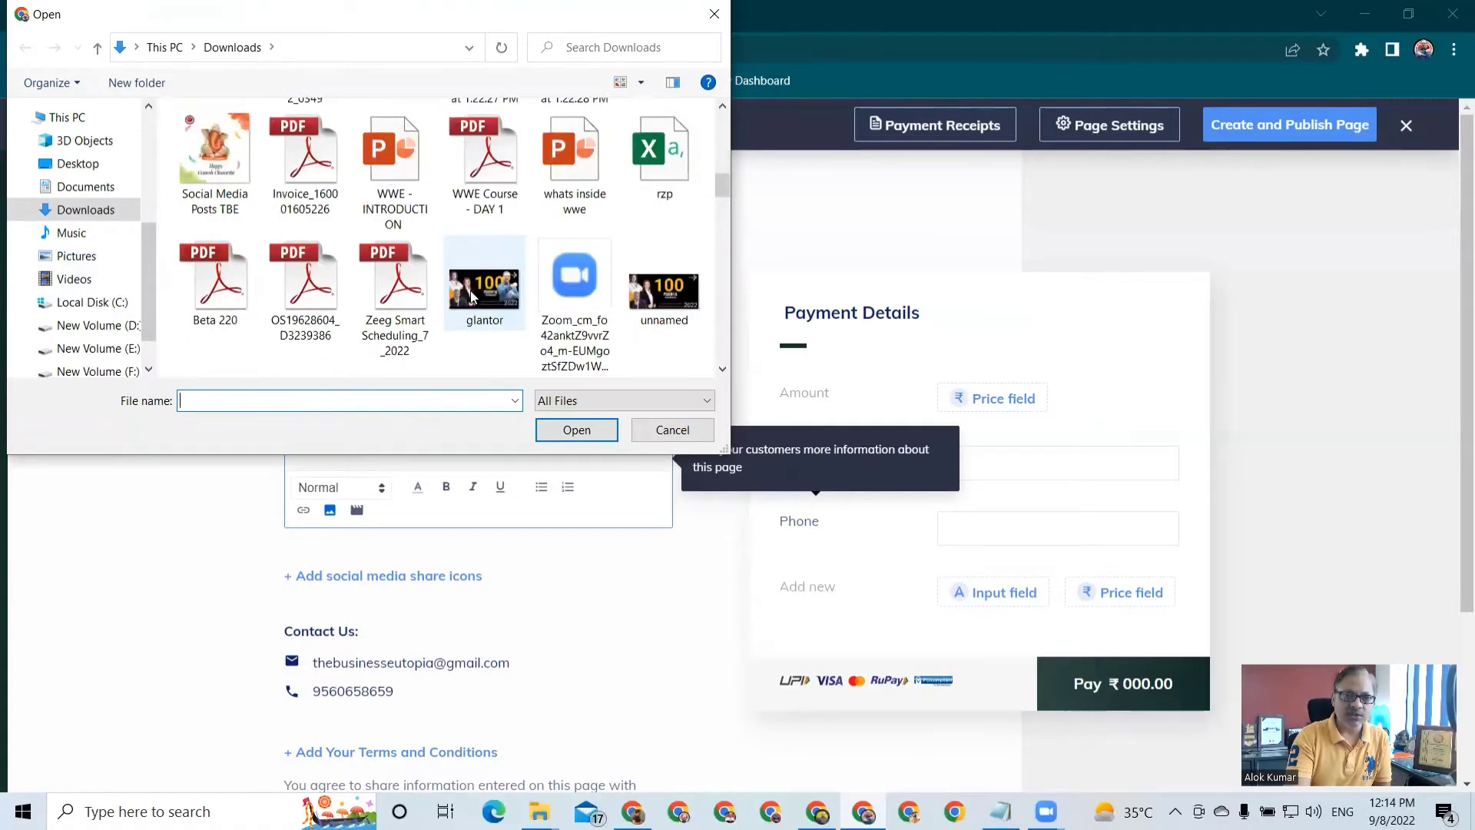
pyautogui.scroll(2, 472, 297)
pyautogui.scroll(-2, 472, 297)
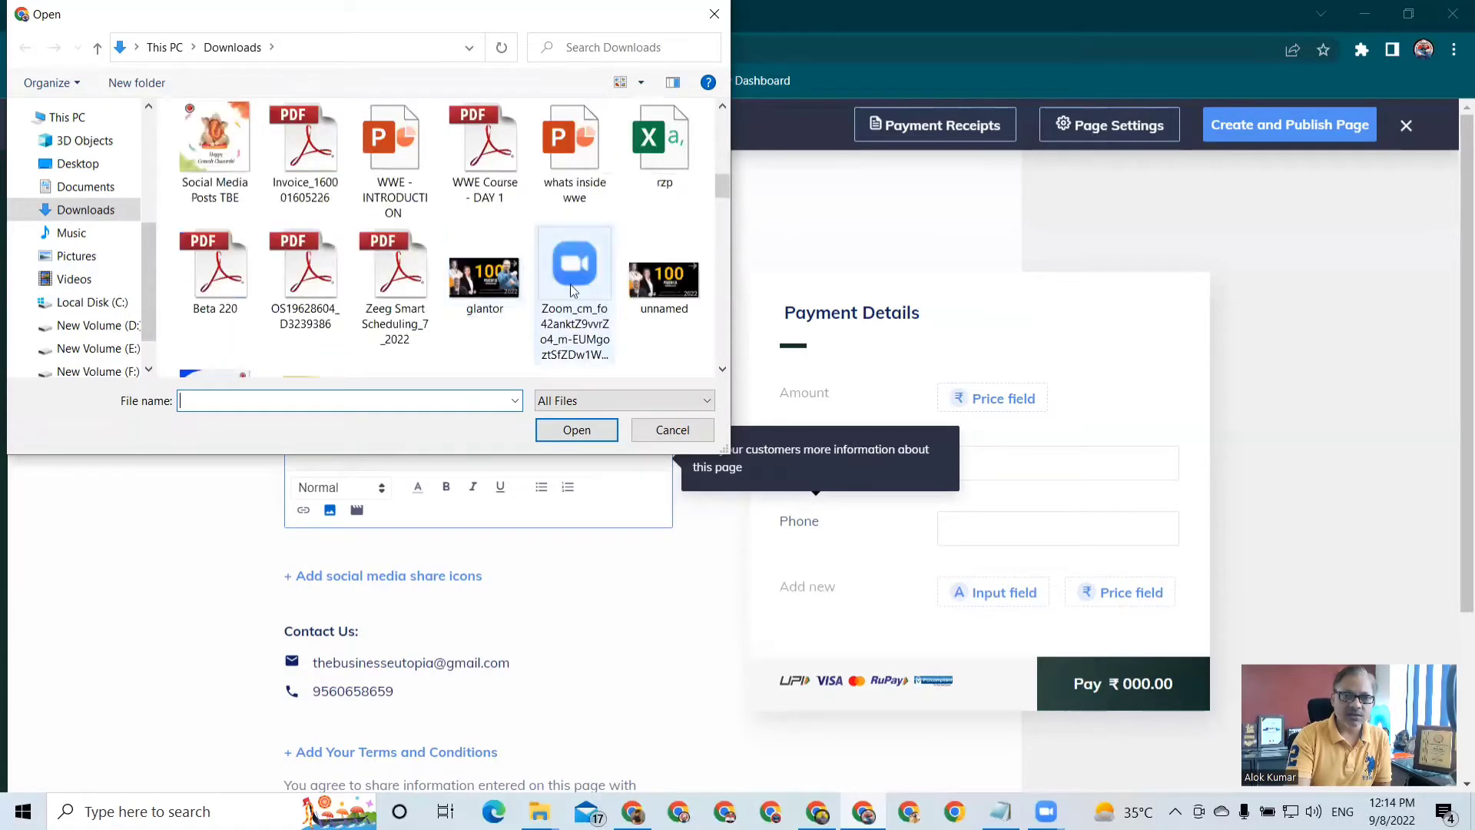
pyautogui.scroll(-1, 474, 296)
pyautogui.click(474, 296)
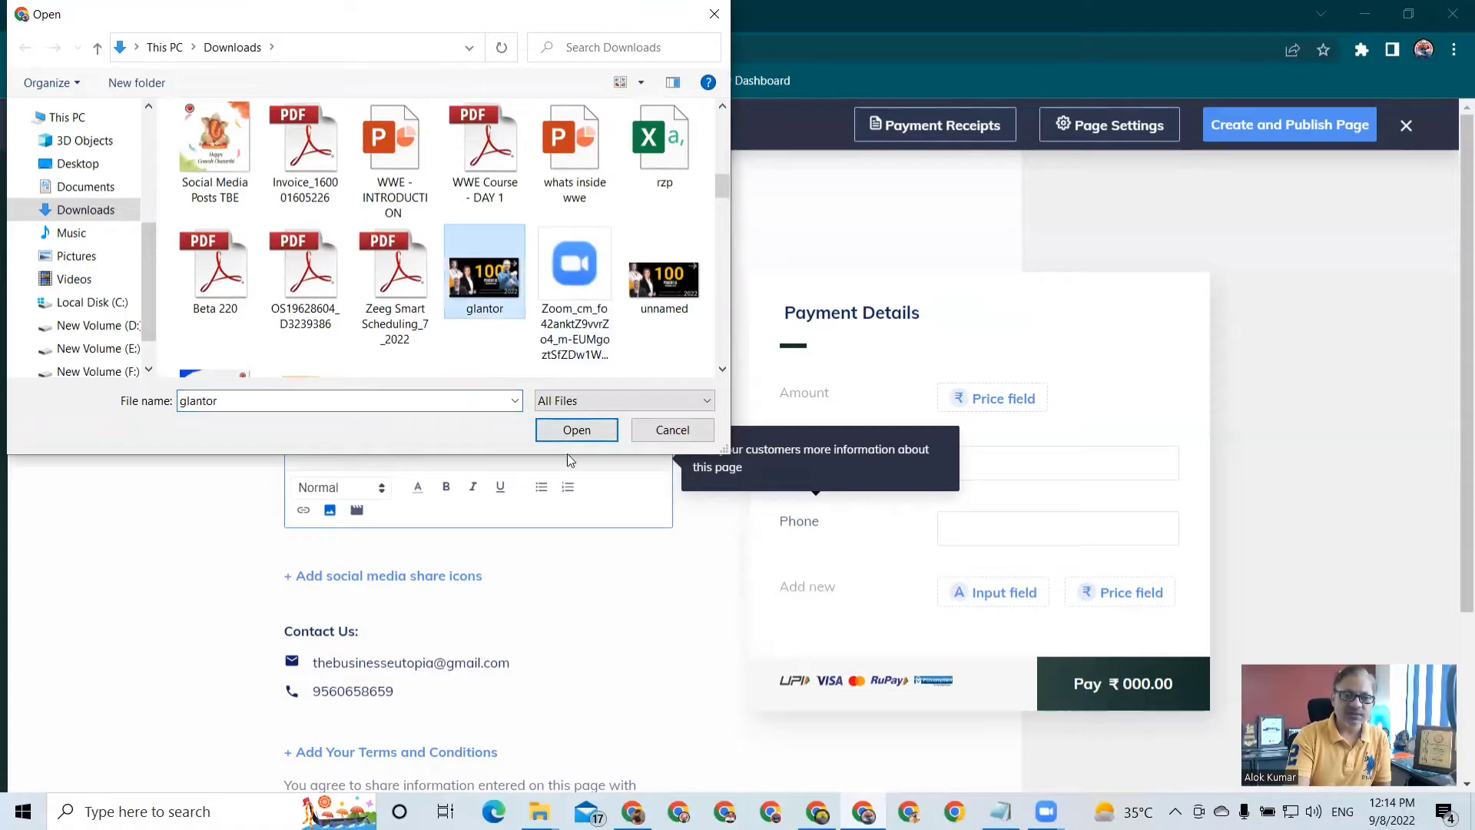
pyautogui.click(576, 430)
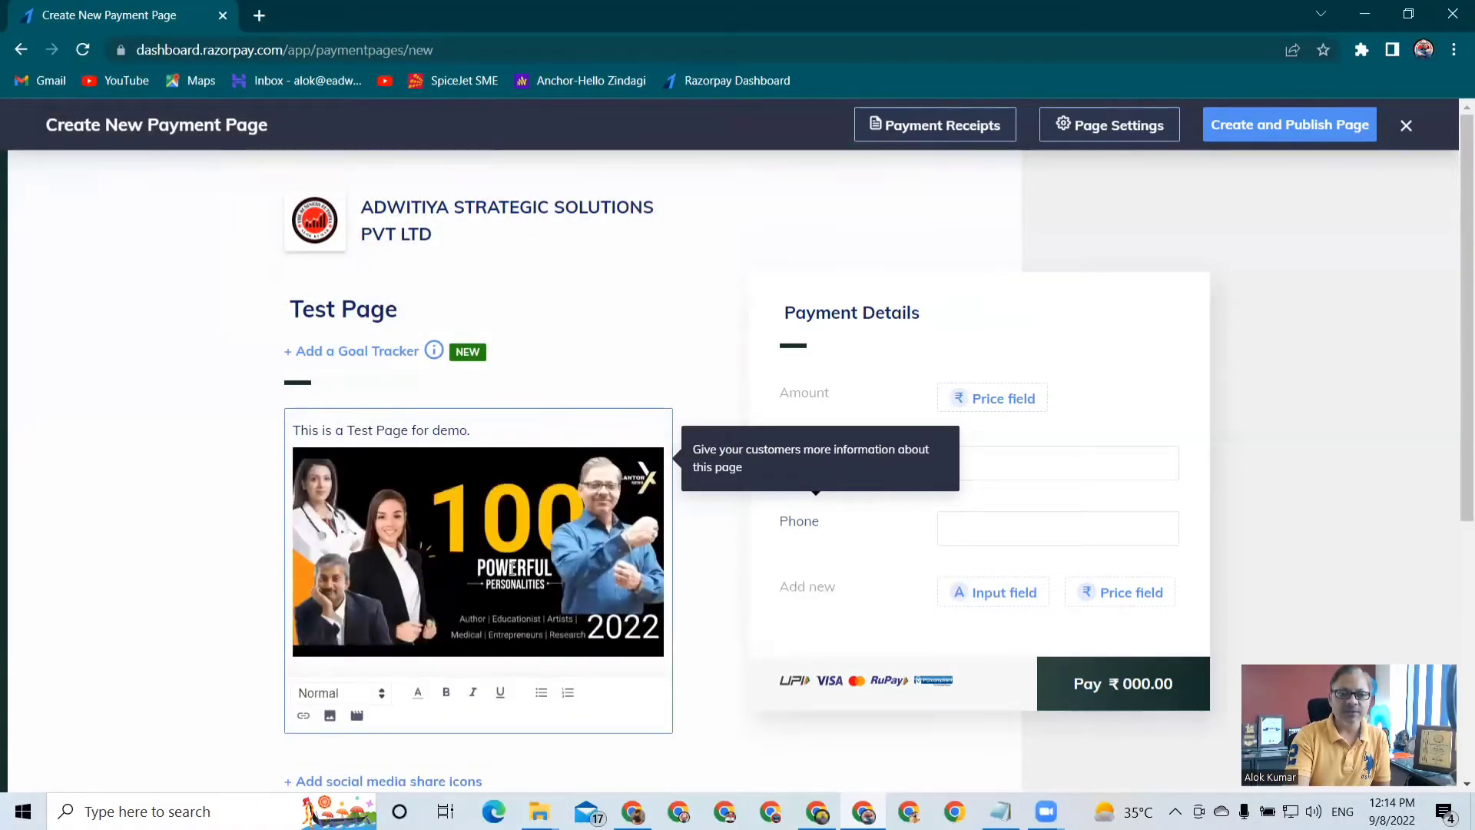
# Add a Fixed Amount price of ₹99 to the Amount row of the payment details and save it
pyautogui.scroll(-1, 511, 568)
pyautogui.scroll(-3, 512, 568)
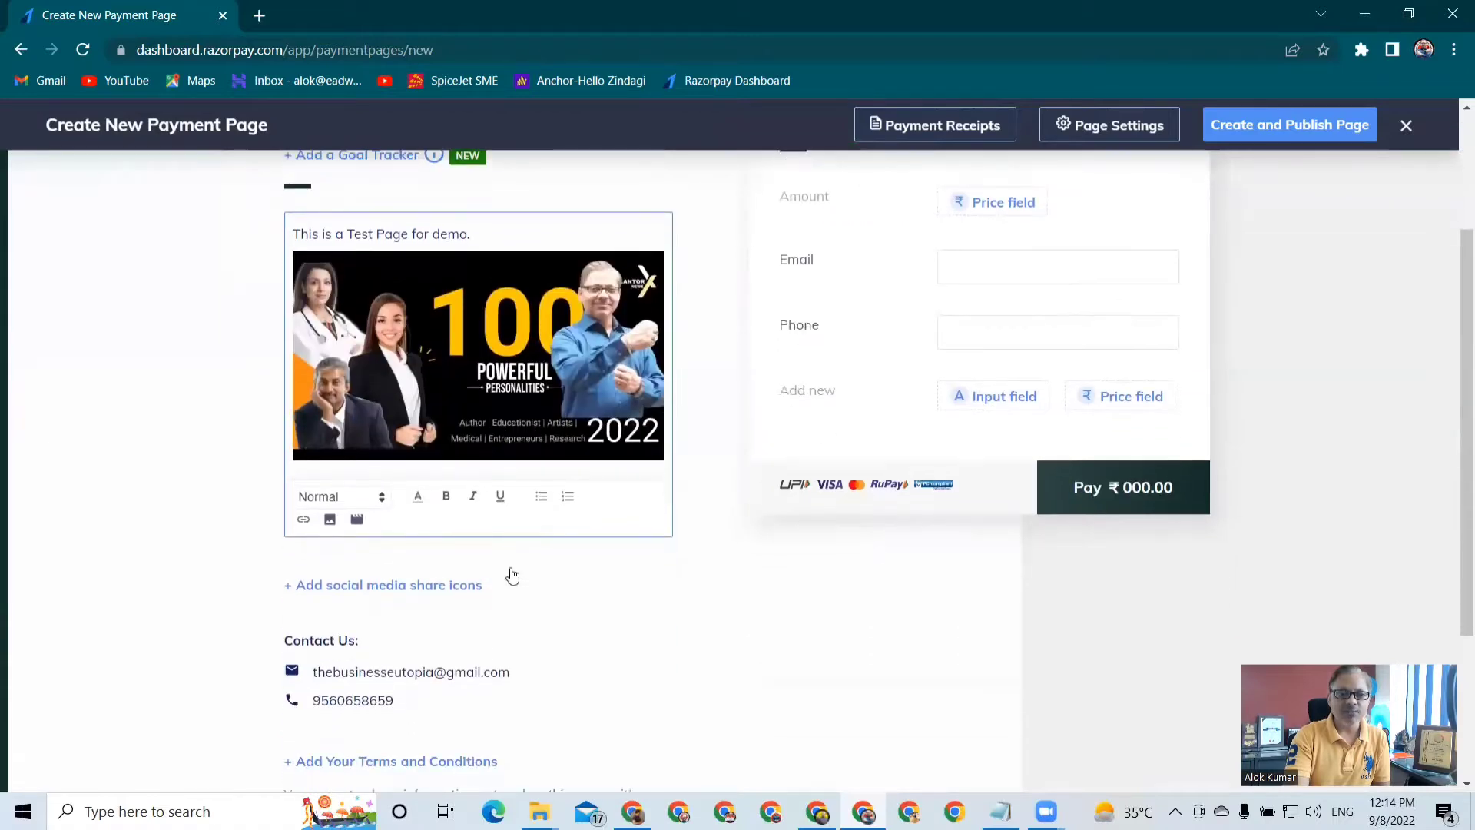
pyautogui.scroll(-3, 511, 575)
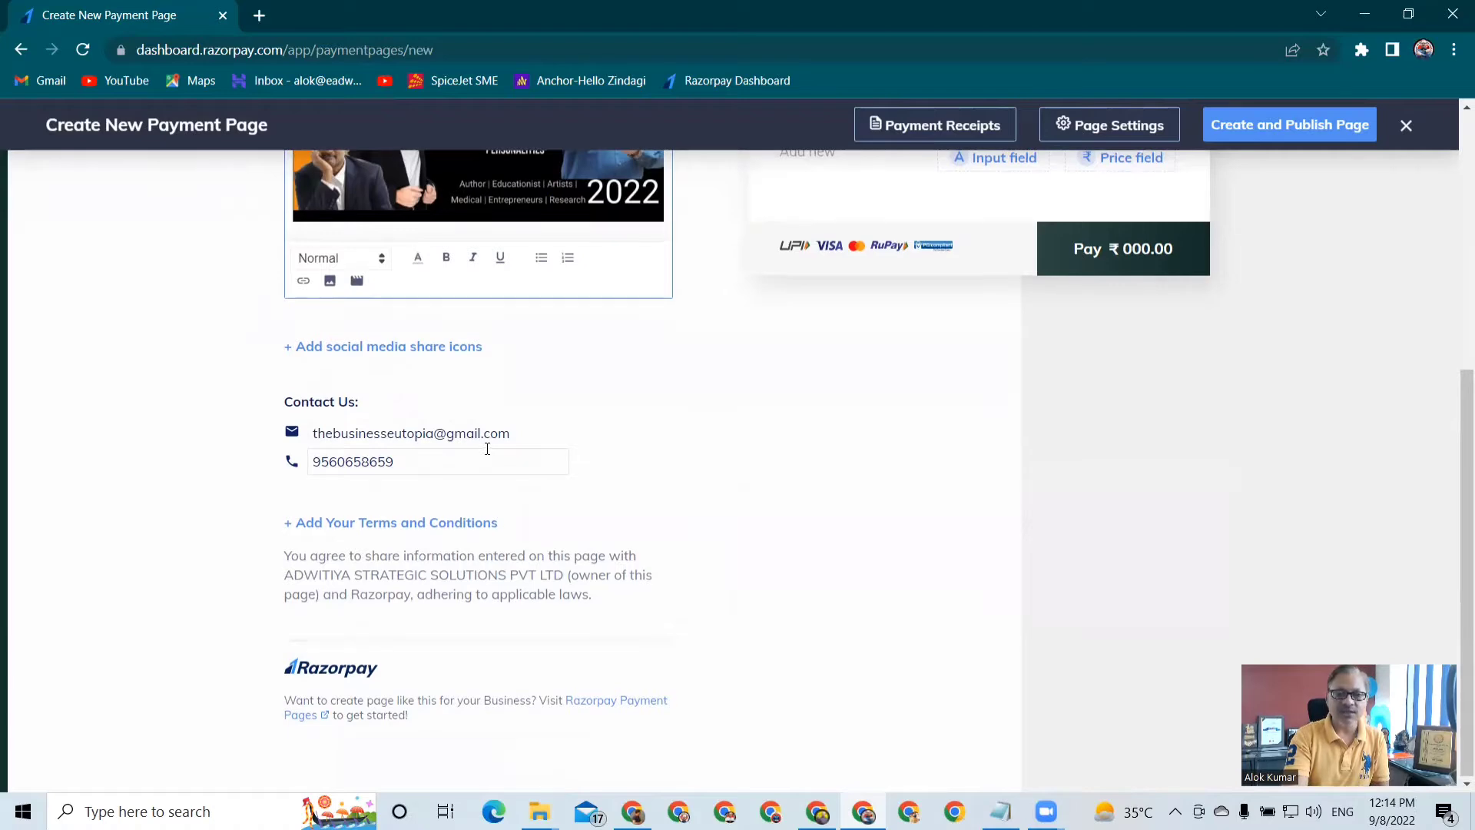
pyautogui.scroll(6, 487, 449)
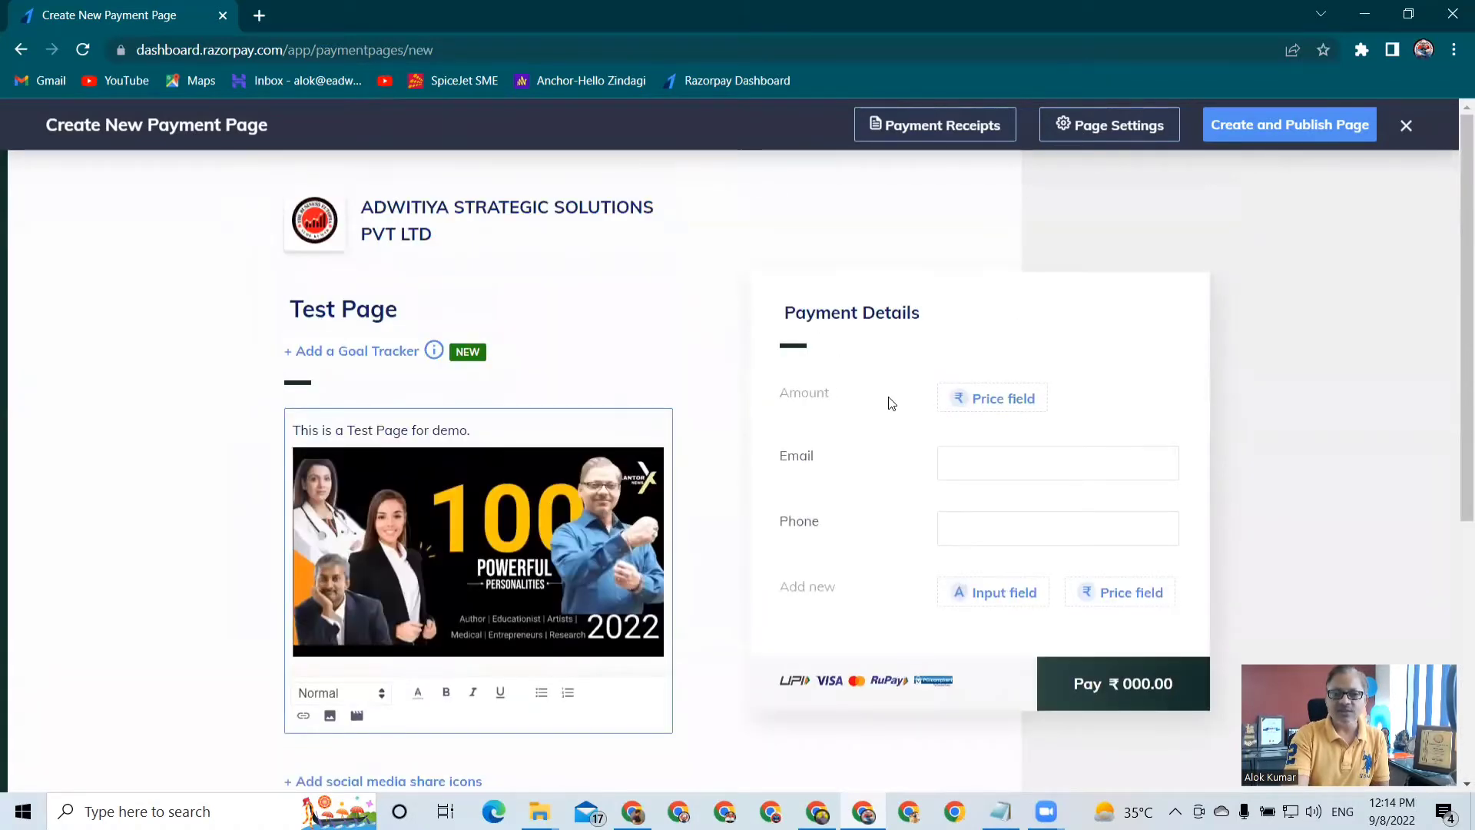
pyautogui.click(1030, 403)
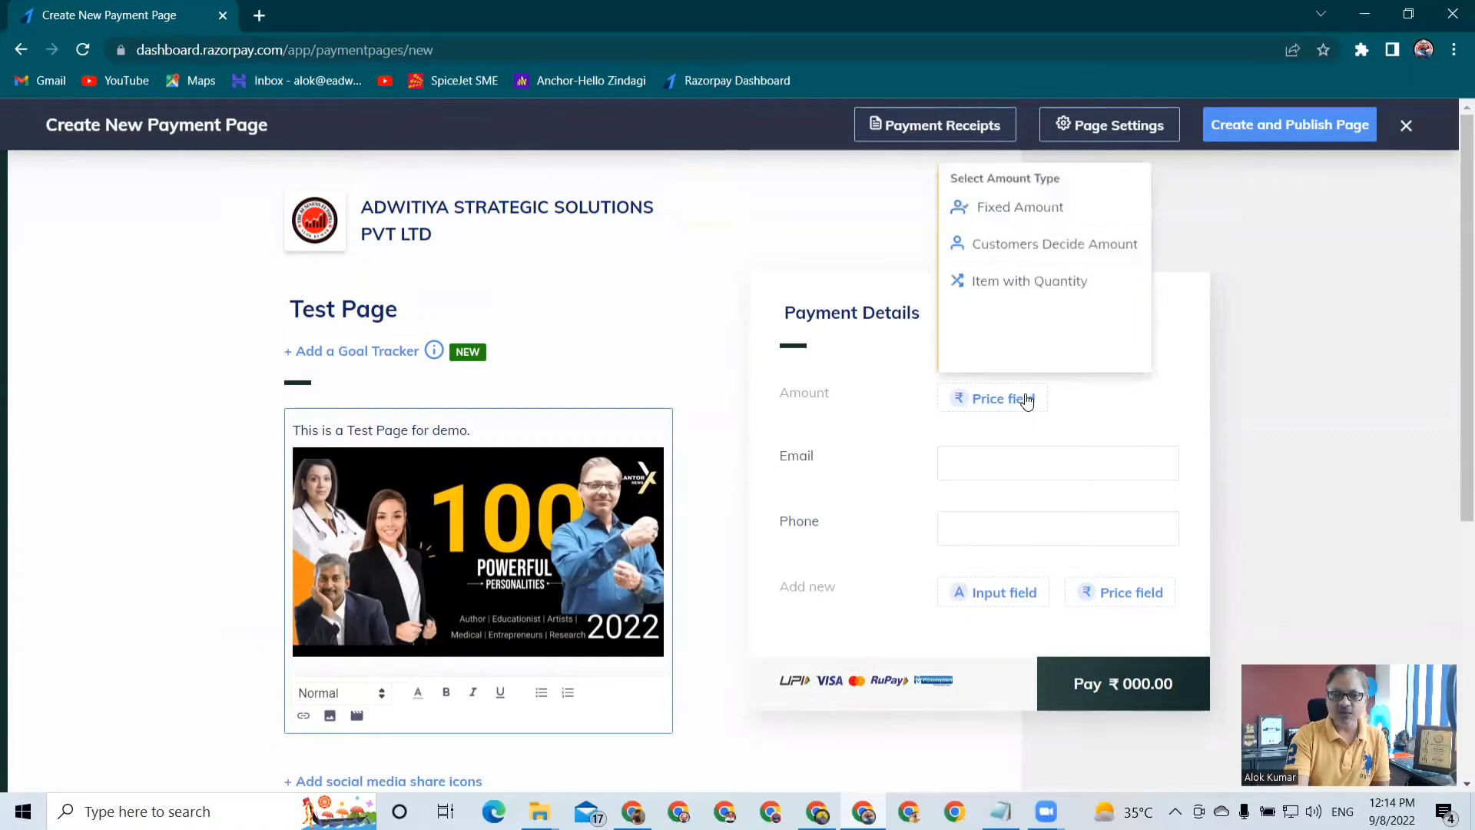
pyautogui.click(1000, 220)
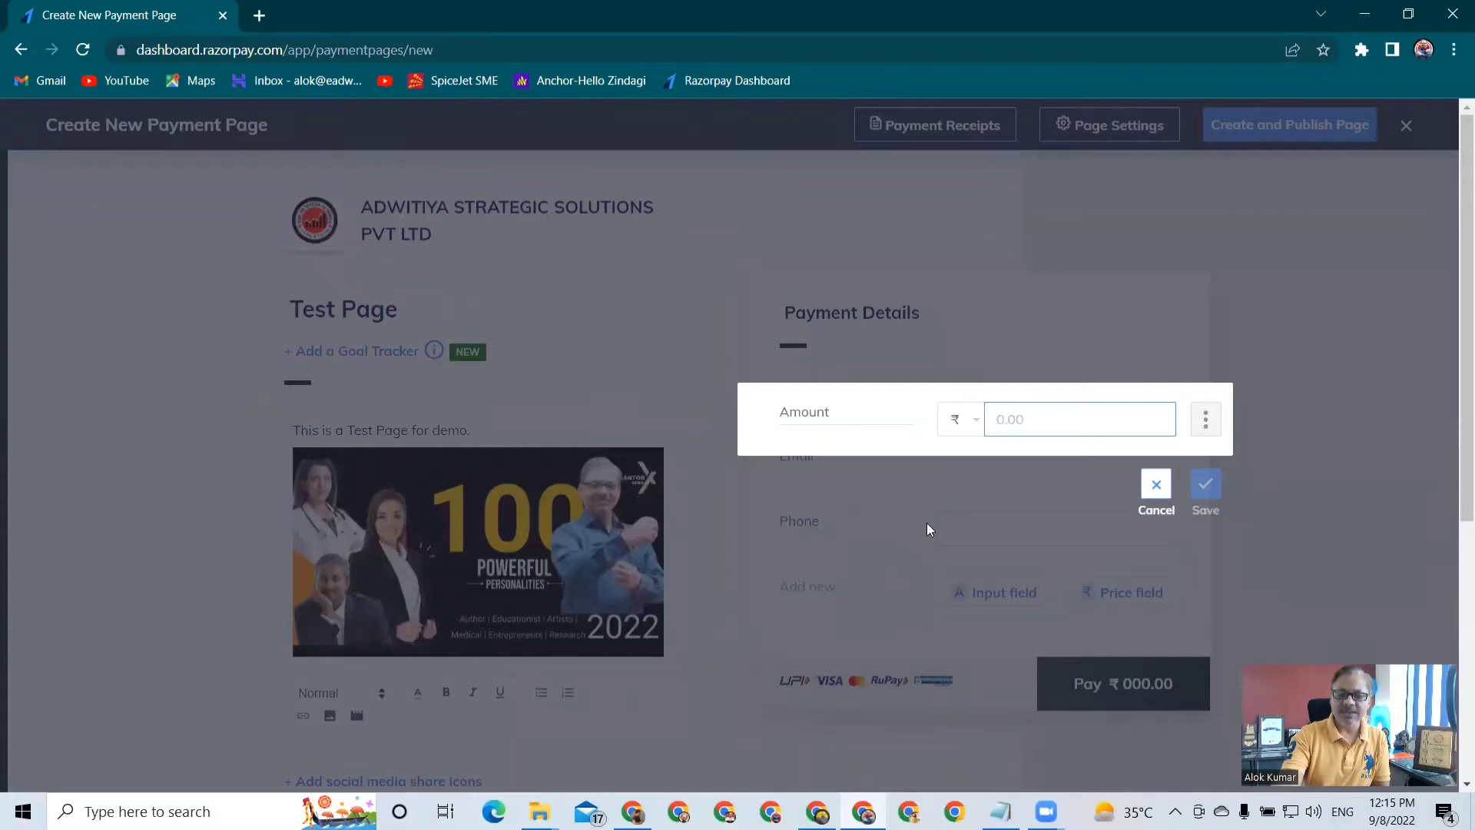
pyautogui.write('99')
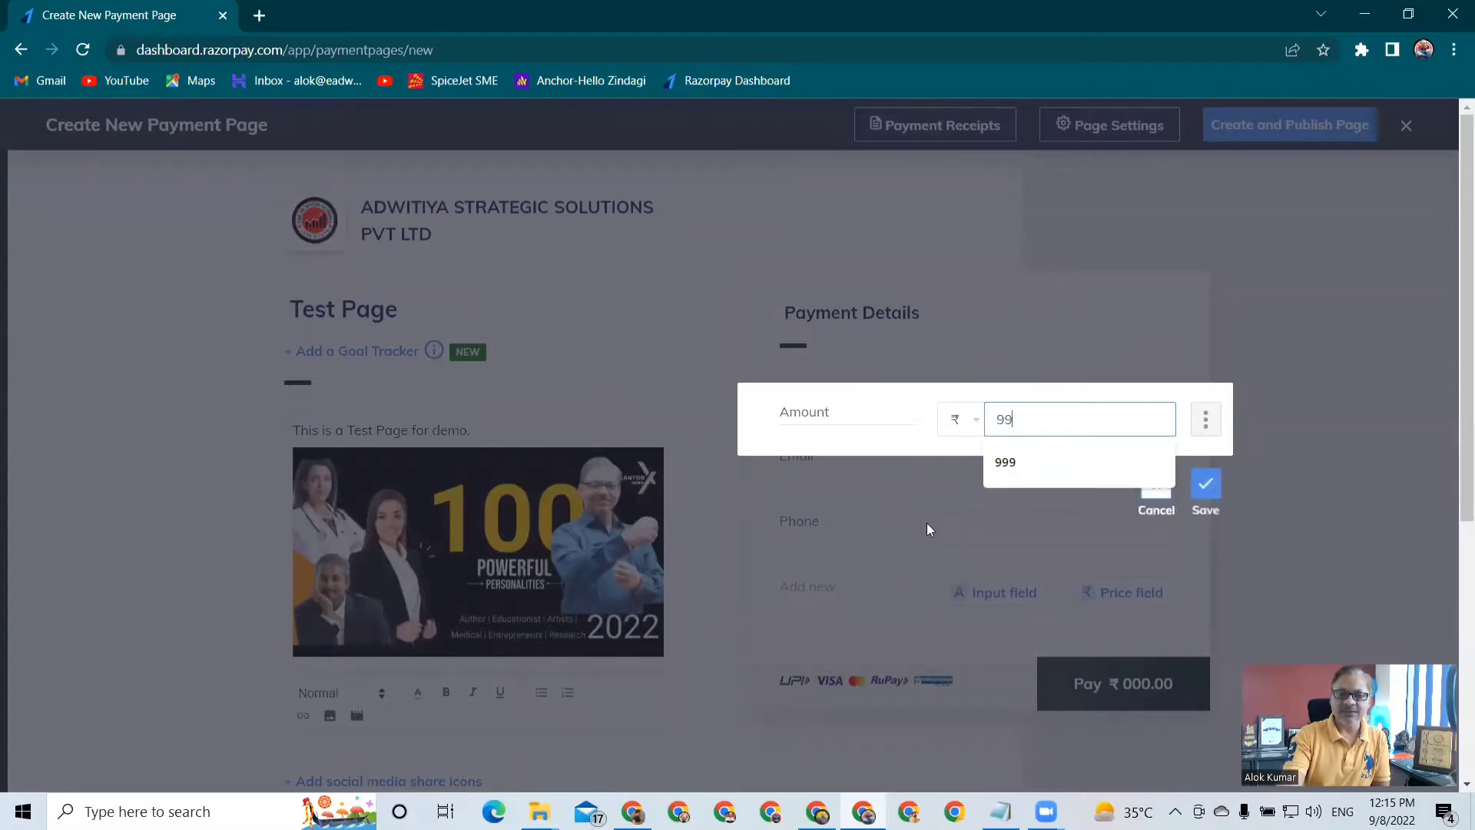
pyautogui.click(1205, 511)
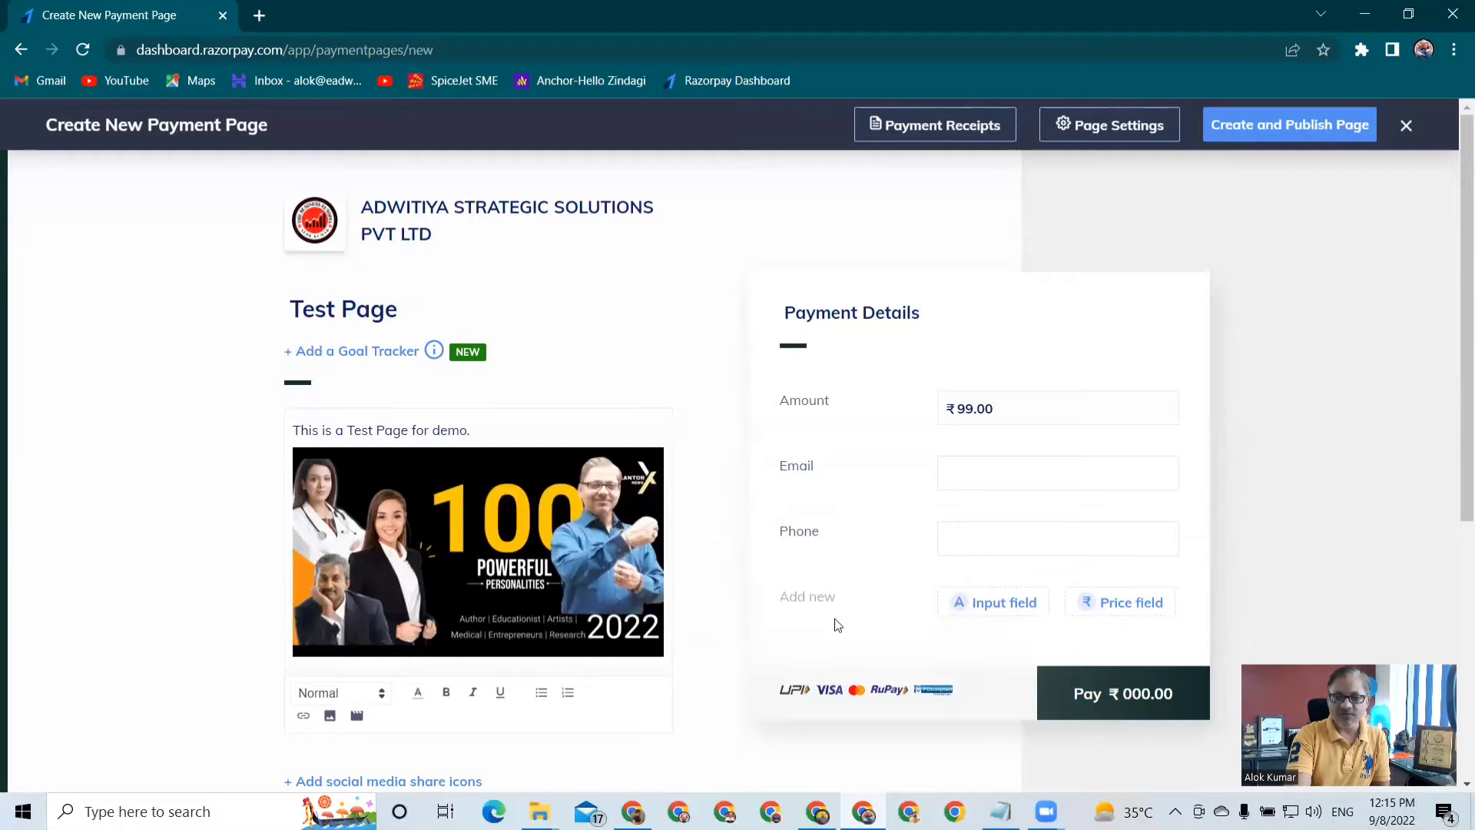
# Add a Single Line Text input field labelled "Name" to the payment details, save it and move it directly above Email
pyautogui.click(1003, 604)
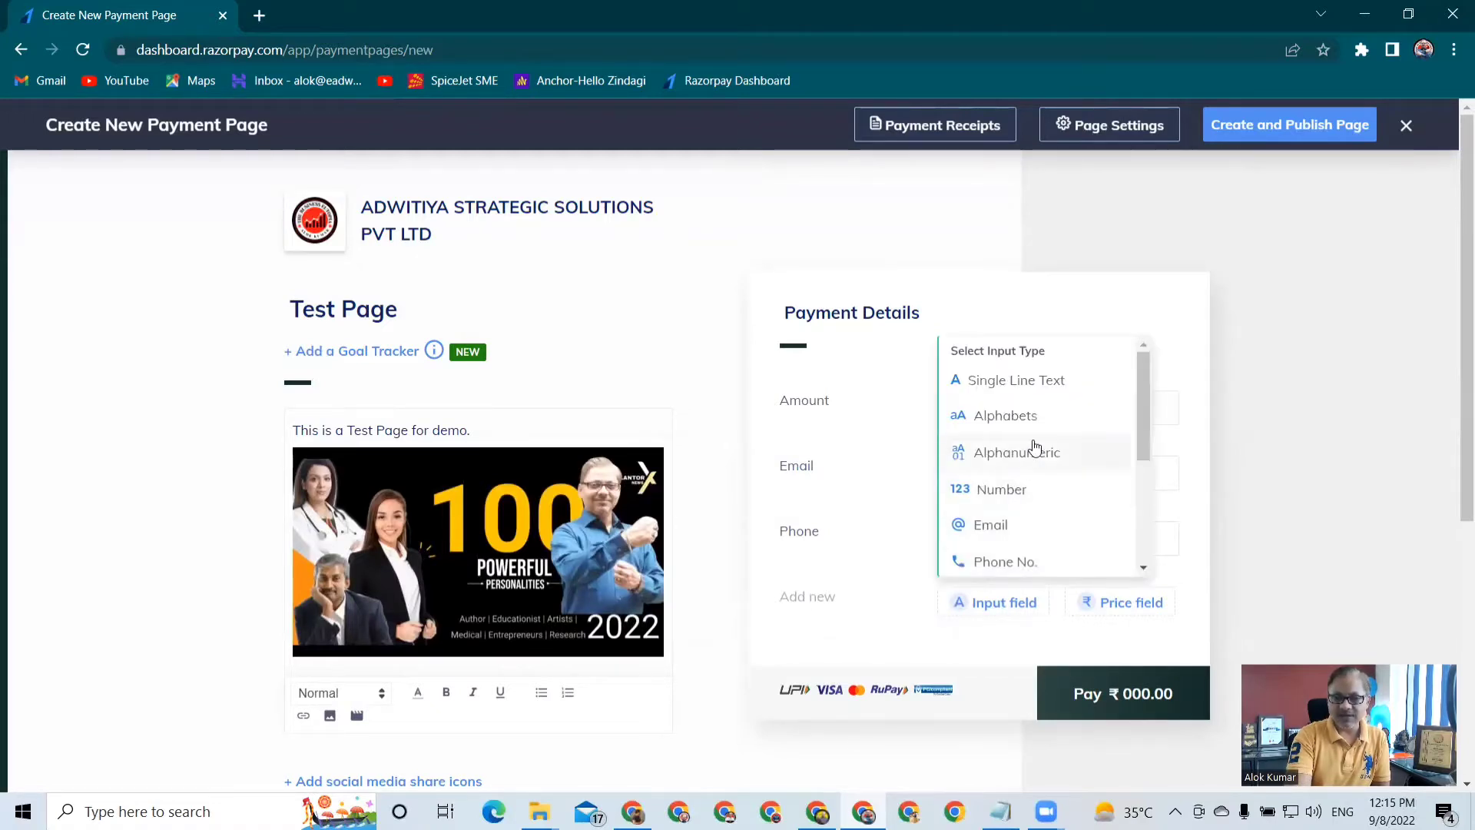
pyautogui.scroll(-3, 1022, 498)
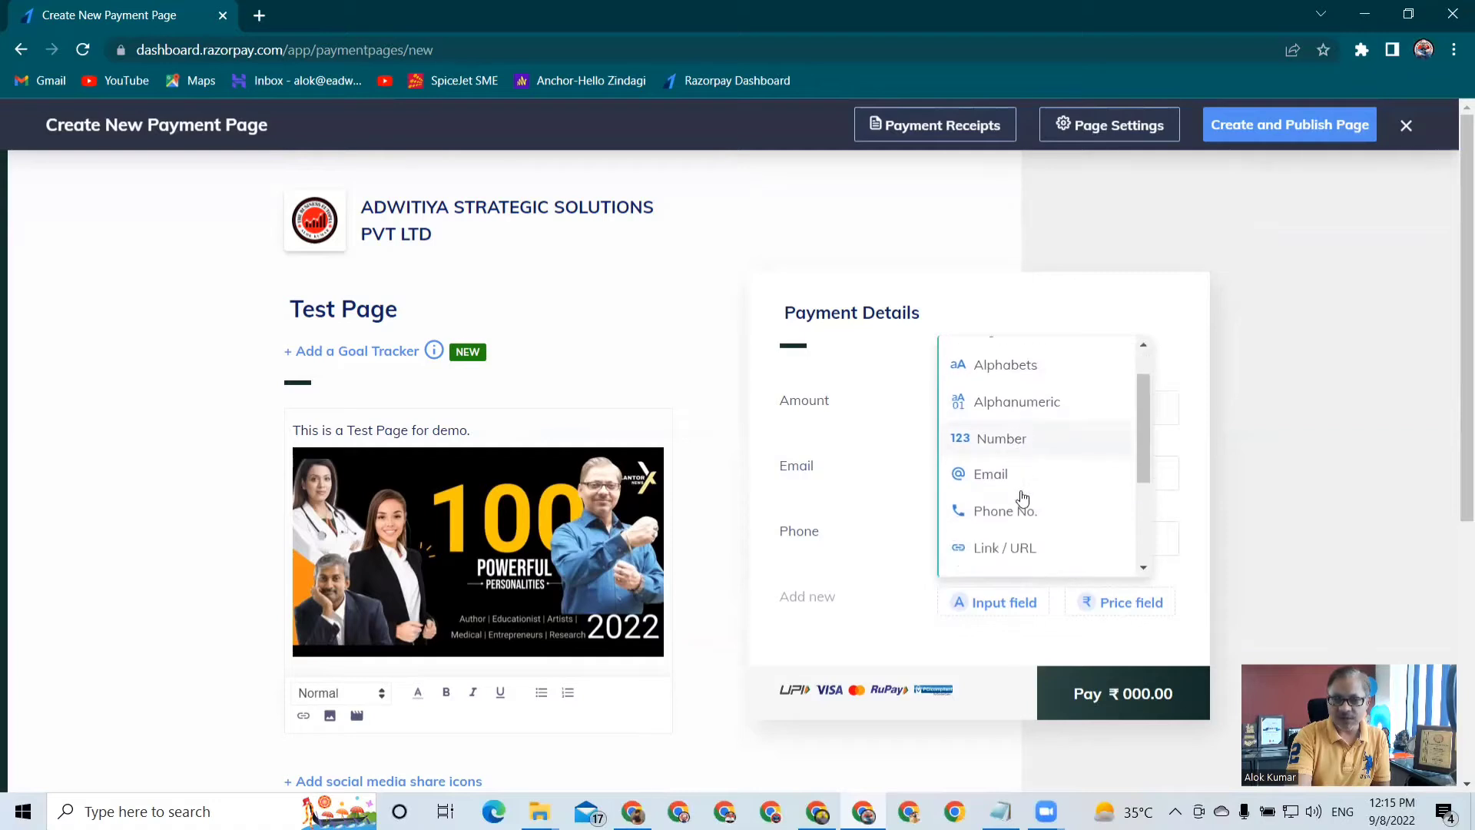
pyautogui.scroll(-1, 1021, 498)
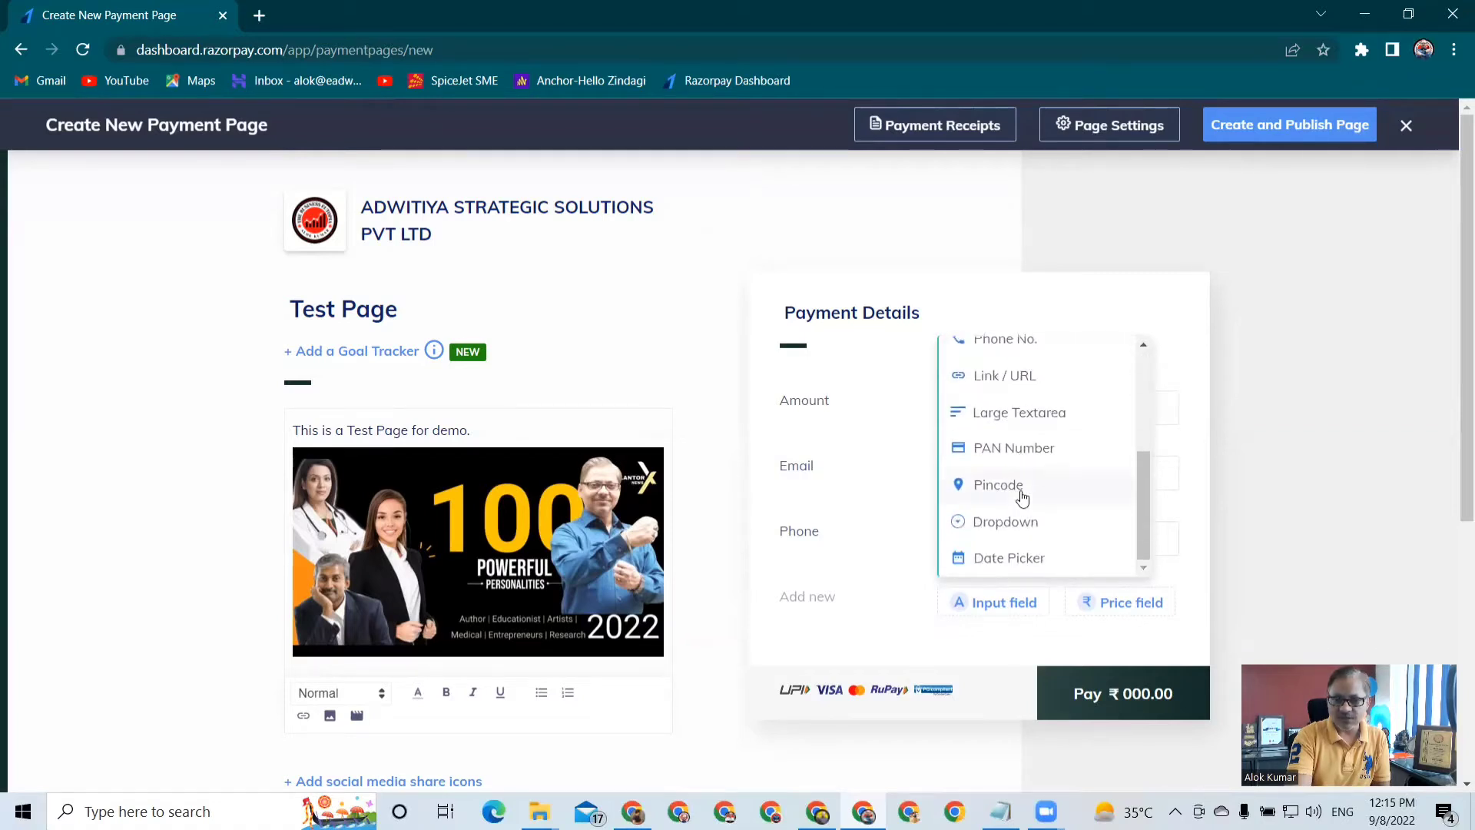
pyautogui.scroll(5, 1022, 498)
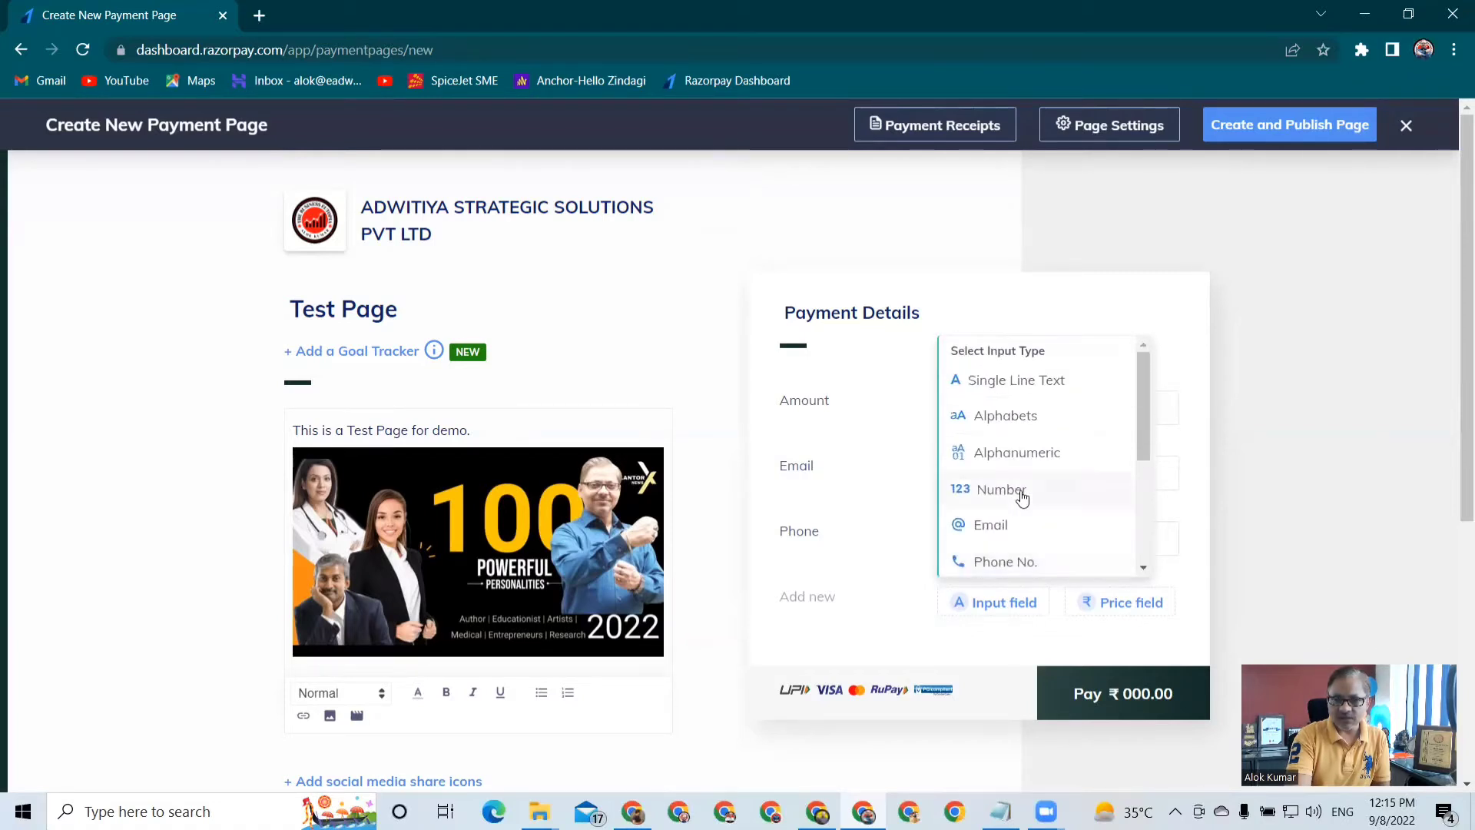
pyautogui.click(1002, 382)
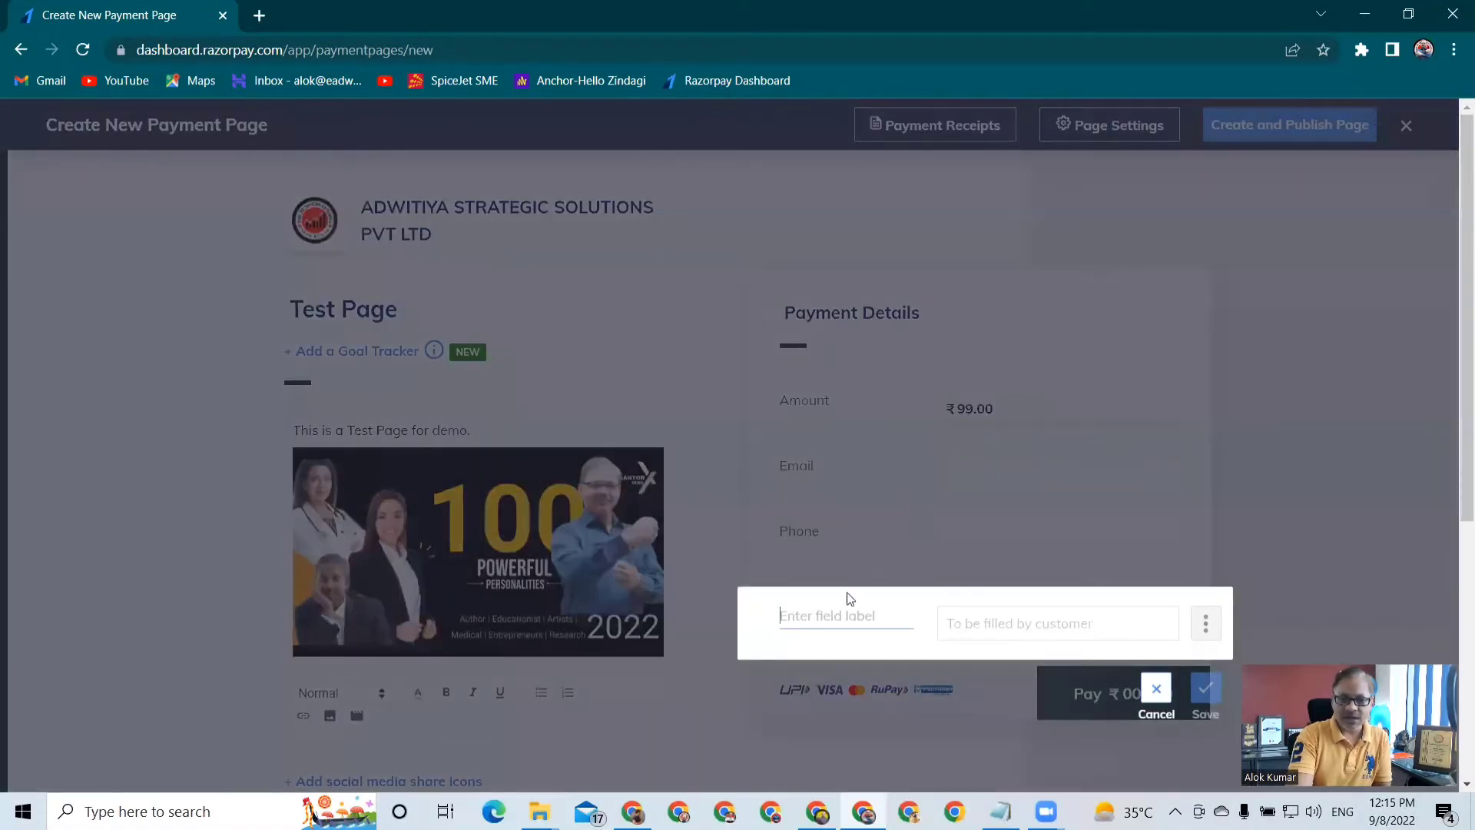
pyautogui.write('Name')
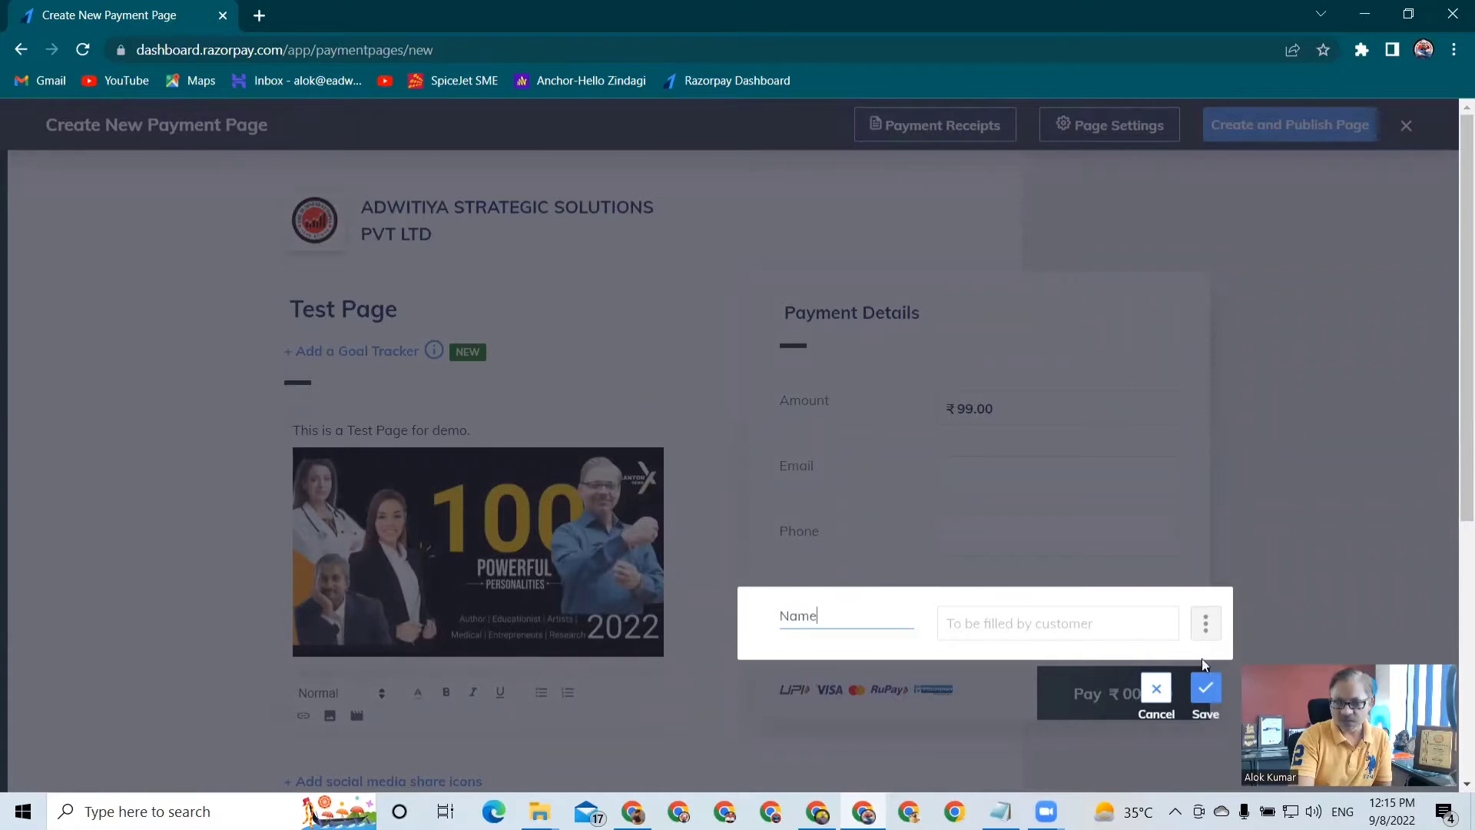
pyautogui.click(1205, 688)
pyautogui.moveTo(757, 601)
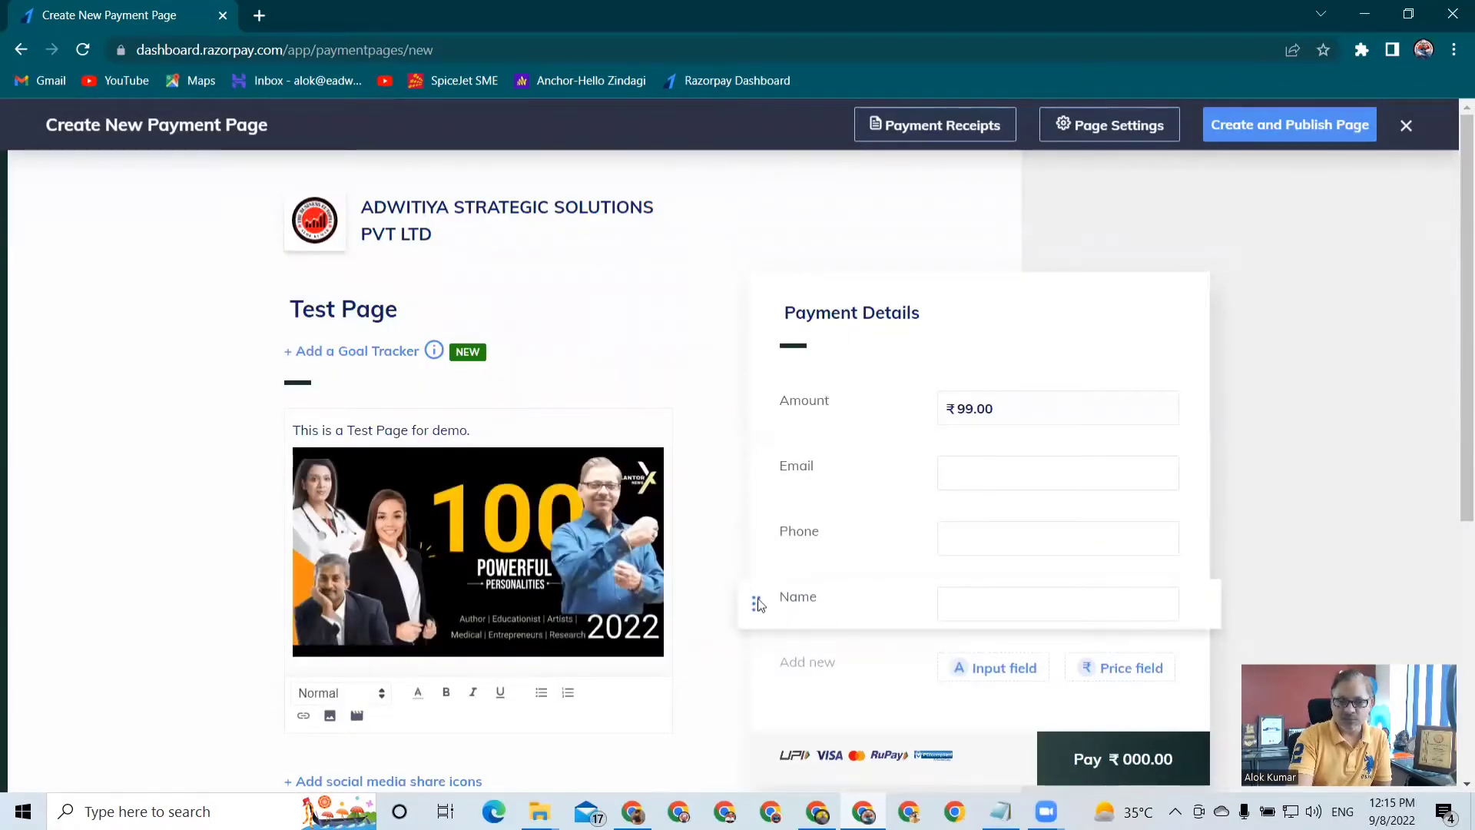
pyautogui.moveTo(758, 600); pyautogui.dragTo(754, 456)
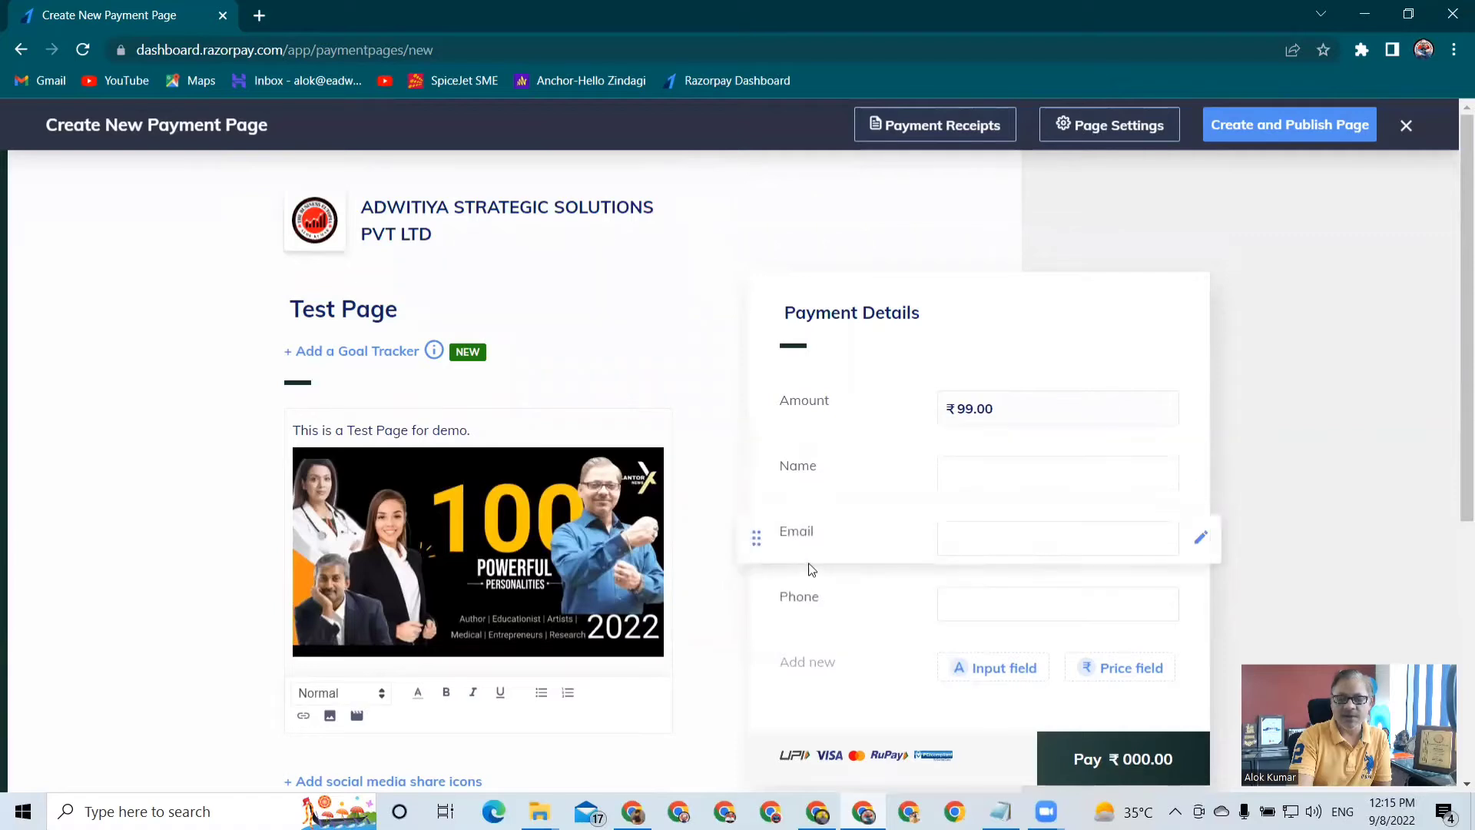
# Create and publish the payment page and copy its page URL
pyautogui.scroll(-3, 1003, 536)
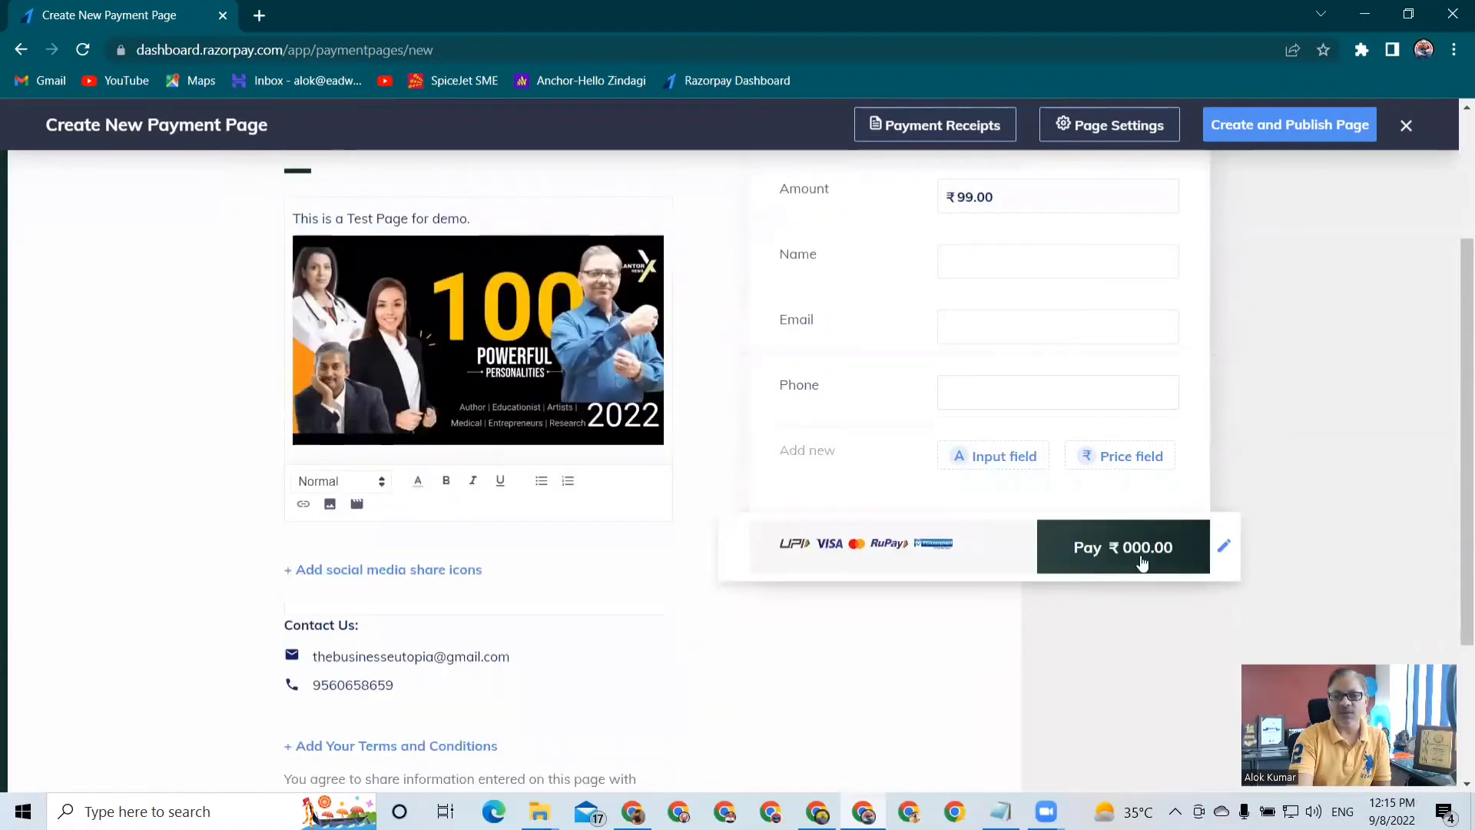
pyautogui.scroll(-3, 879, 591)
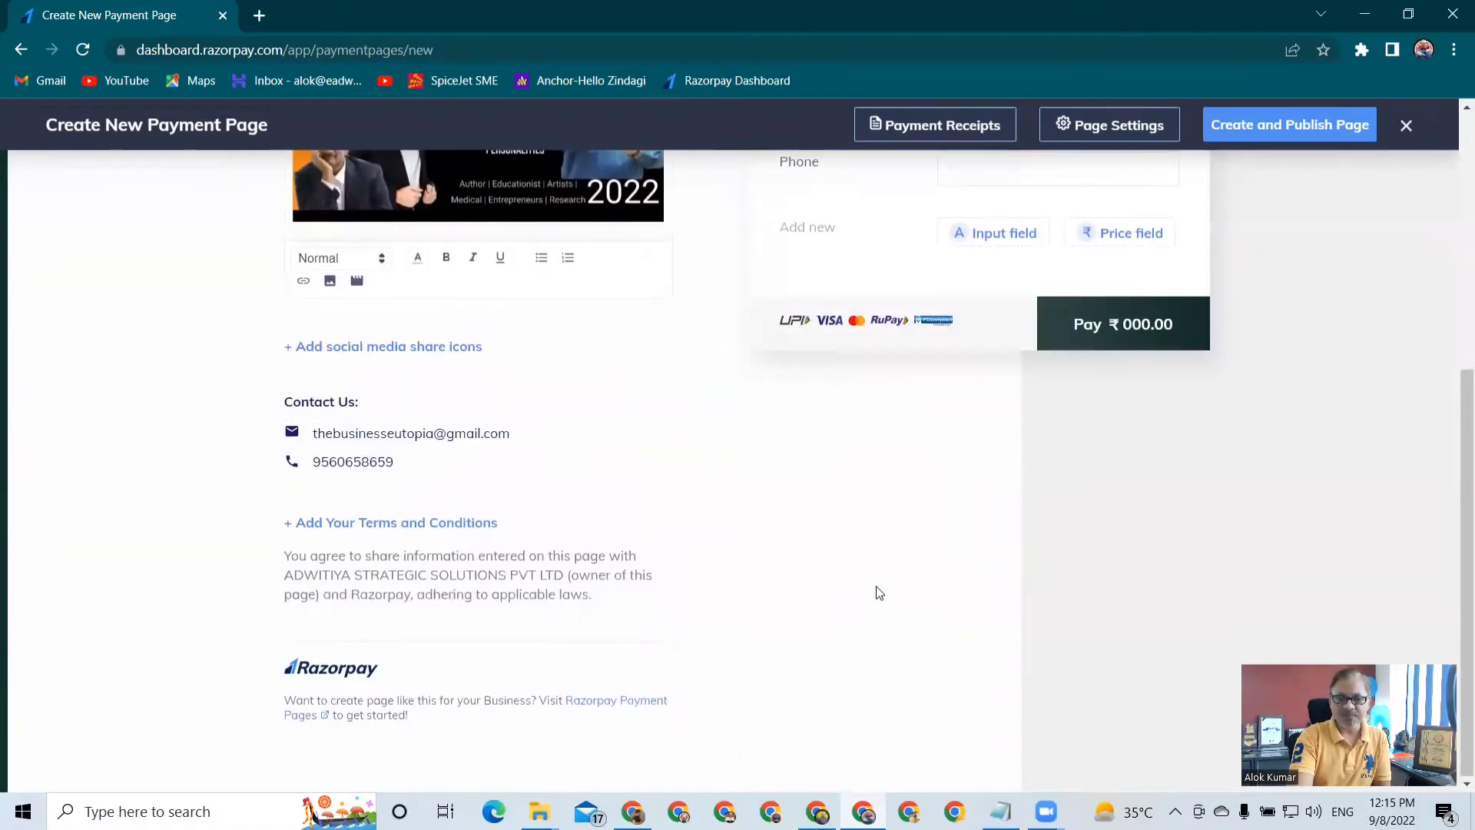
pyautogui.scroll(6, 878, 592)
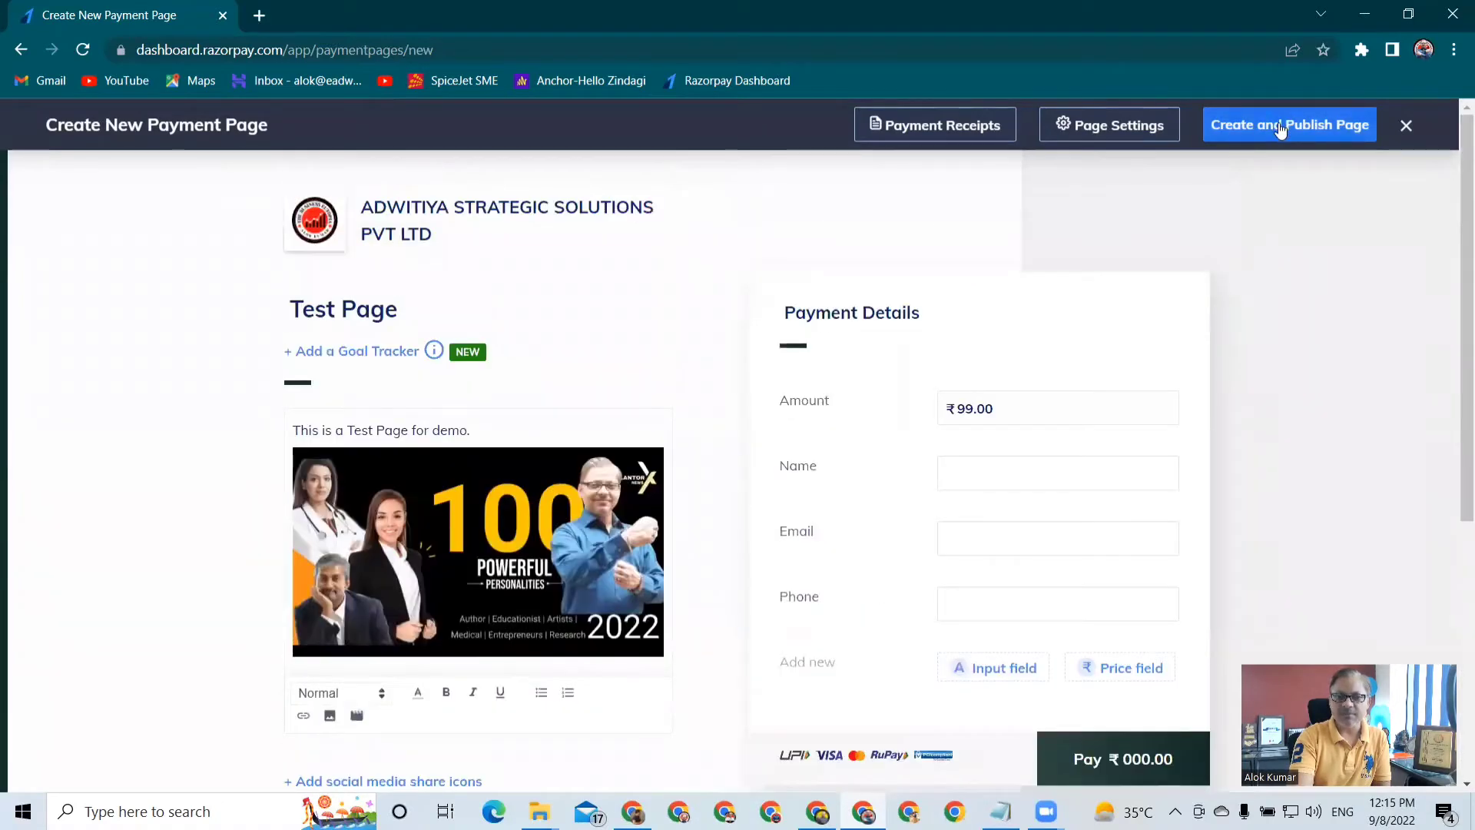
pyautogui.click(1280, 131)
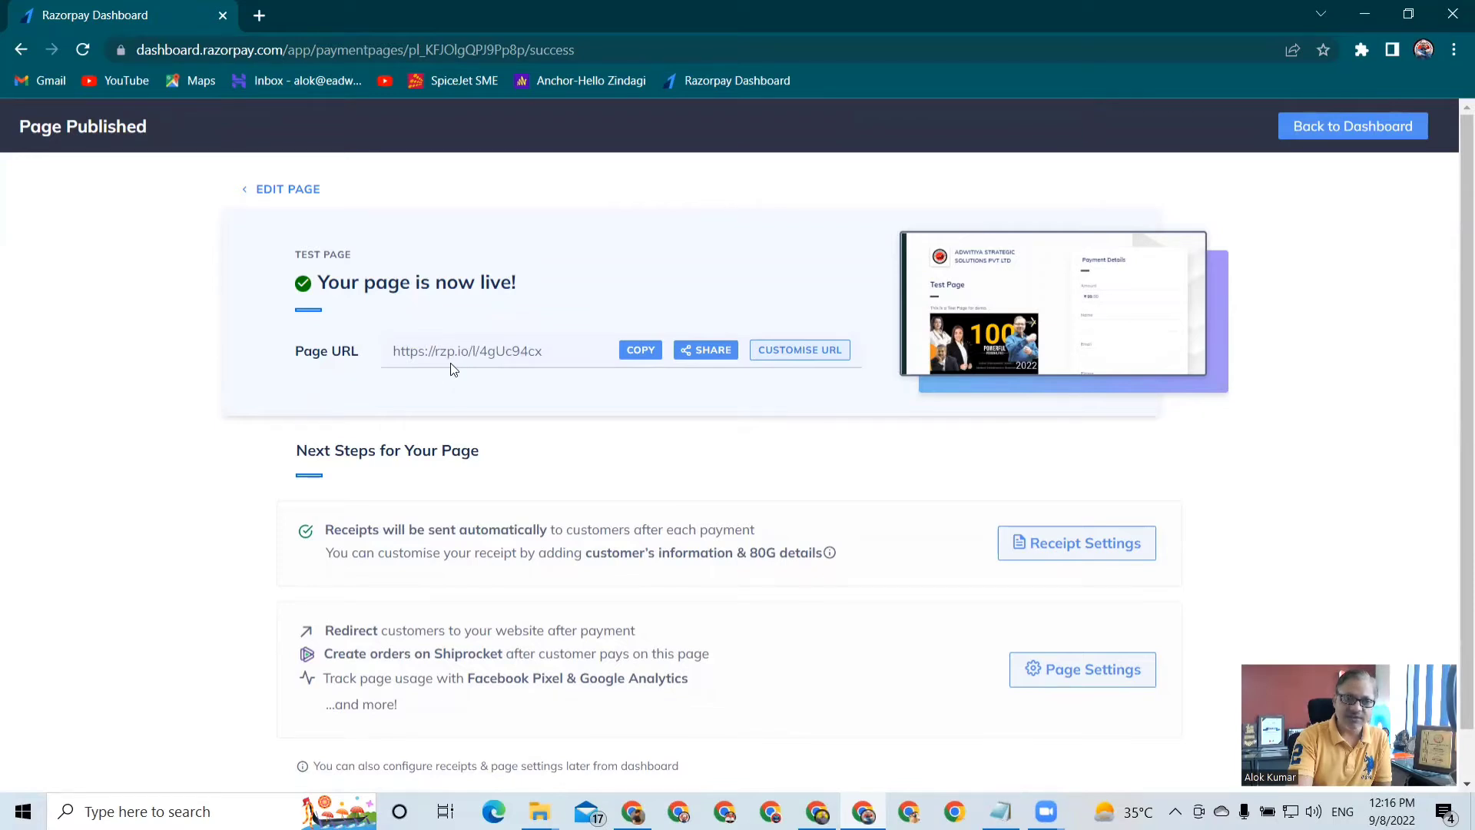
pyautogui.click(547, 350)
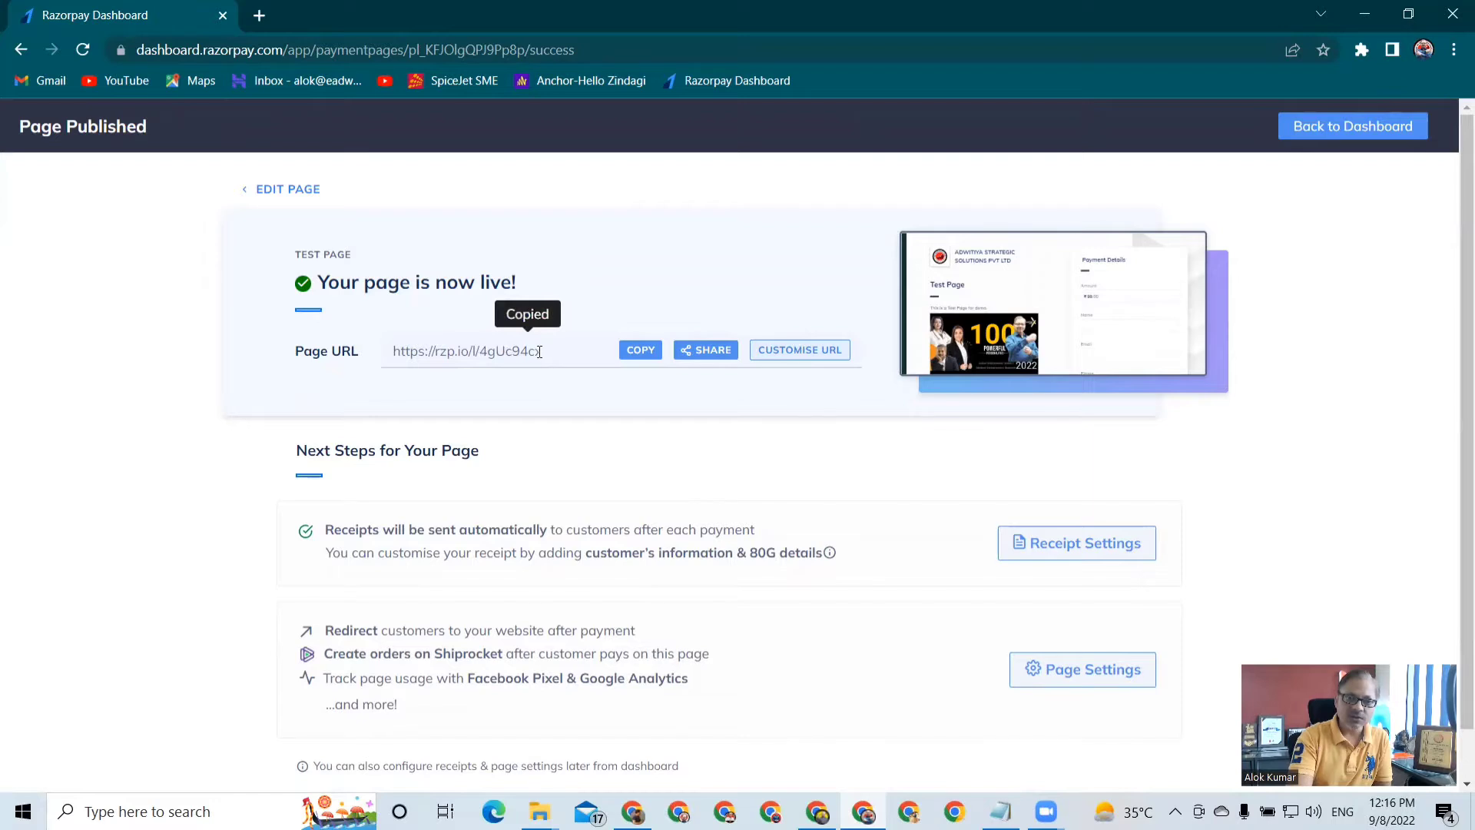
# Replace the ending of the page's custom URL with "test1234" in the page settings
pyautogui.click(771, 352)
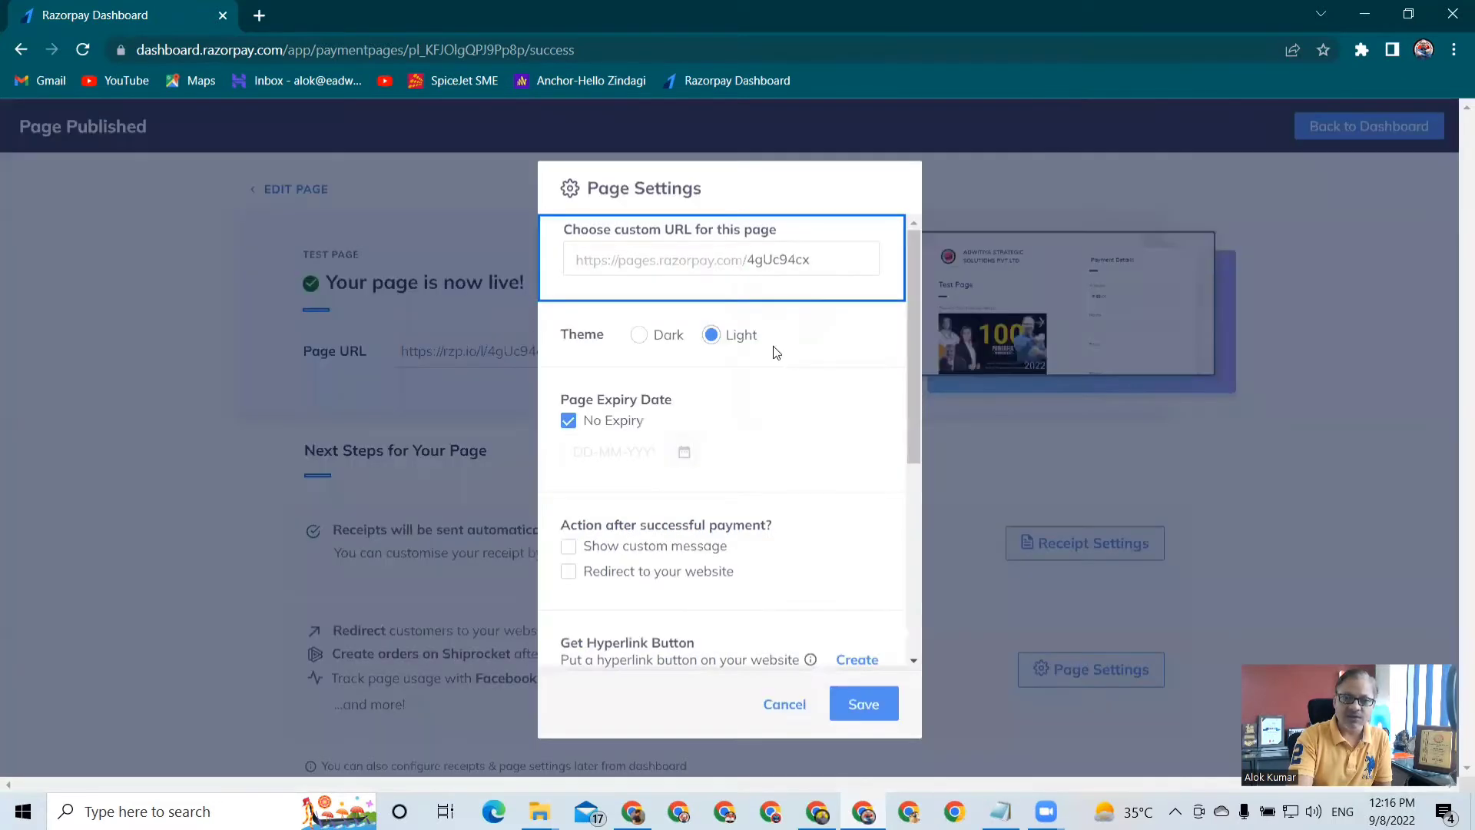
pyautogui.click(823, 261)
pyautogui.press('BackSpace')
pyautogui.press('BackSpace')
pyautogui.press('BackSpace')
pyautogui.press('BackSpace')
pyautogui.press('BackSpace')
pyautogui.press('BackSpace')
pyautogui.press('BackSpace')
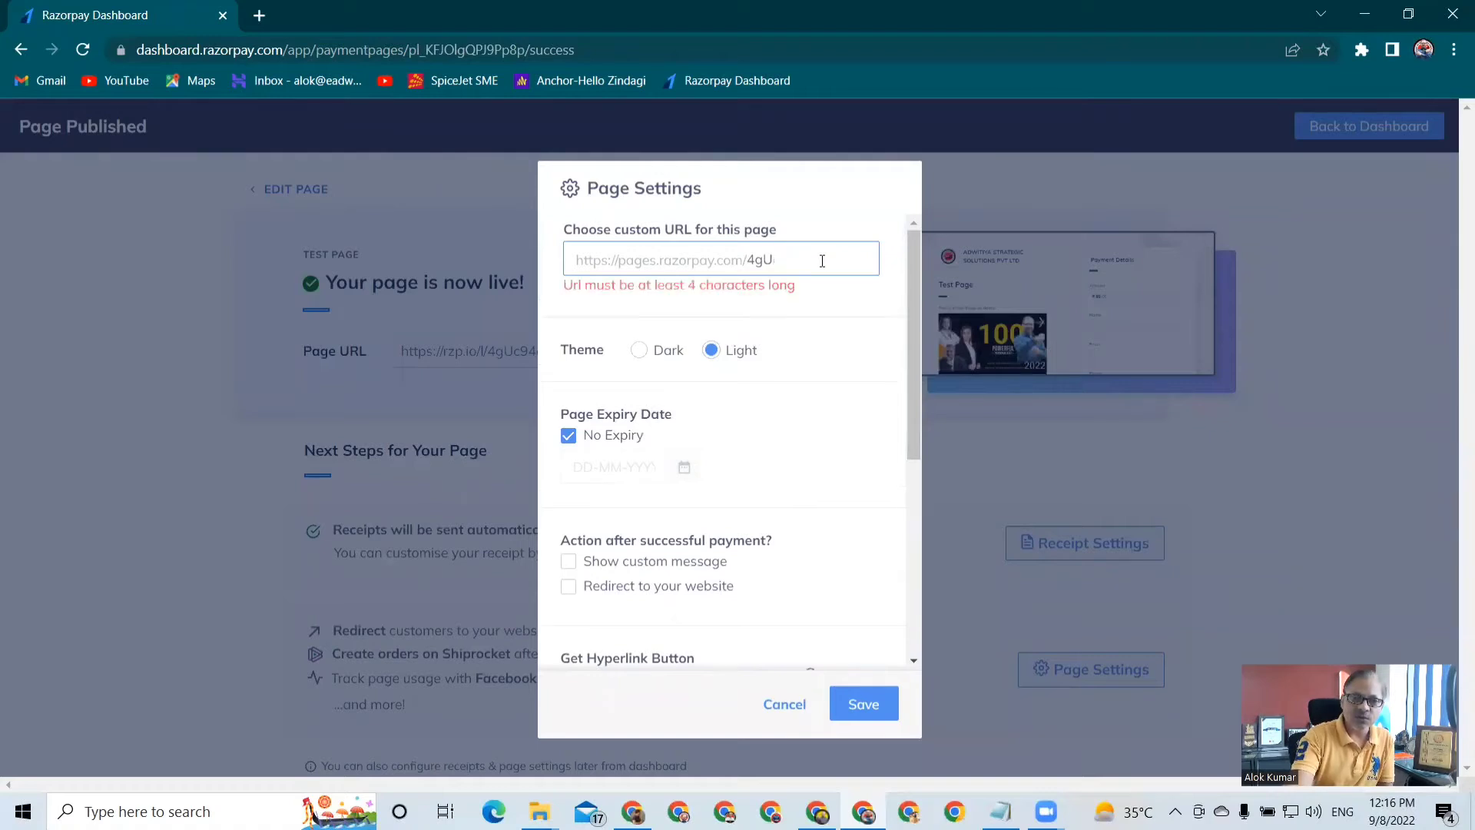
pyautogui.write('t')
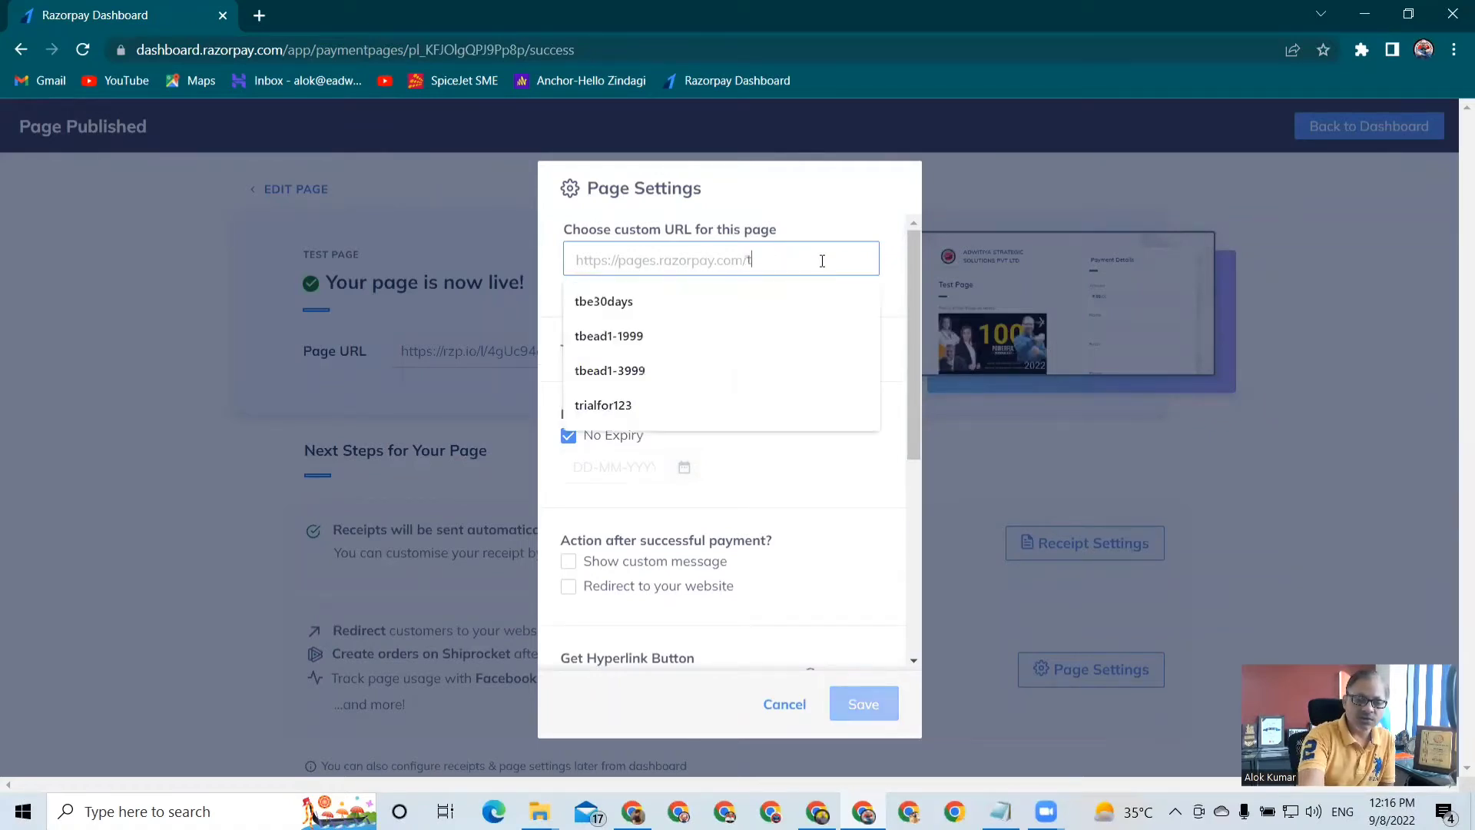
pyautogui.write('est1234')
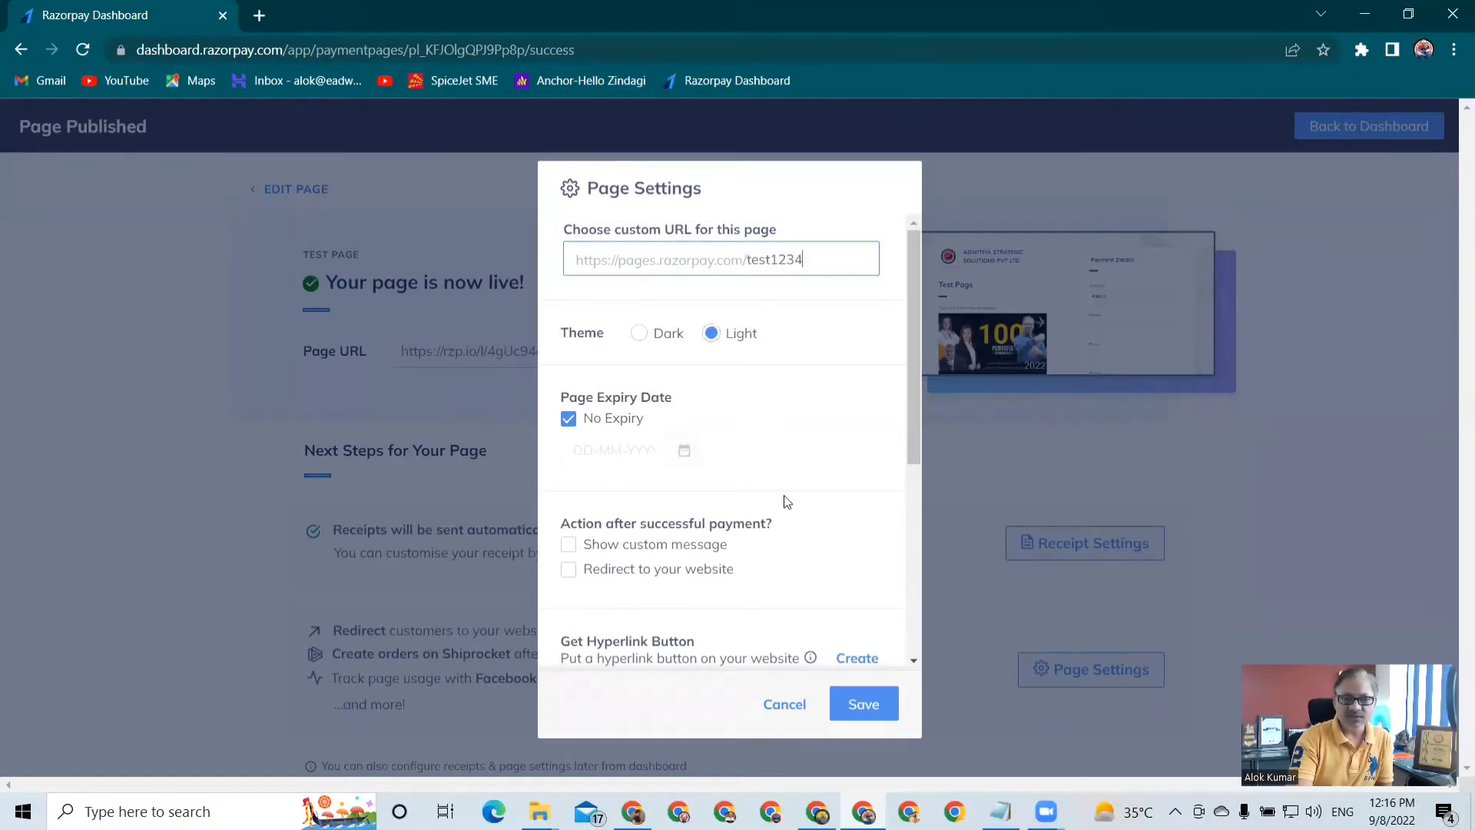
# Enable a custom message after successful payment and enter "Thank you for the payment." as its text
pyautogui.scroll(-3, 785, 501)
pyautogui.scroll(1, 787, 502)
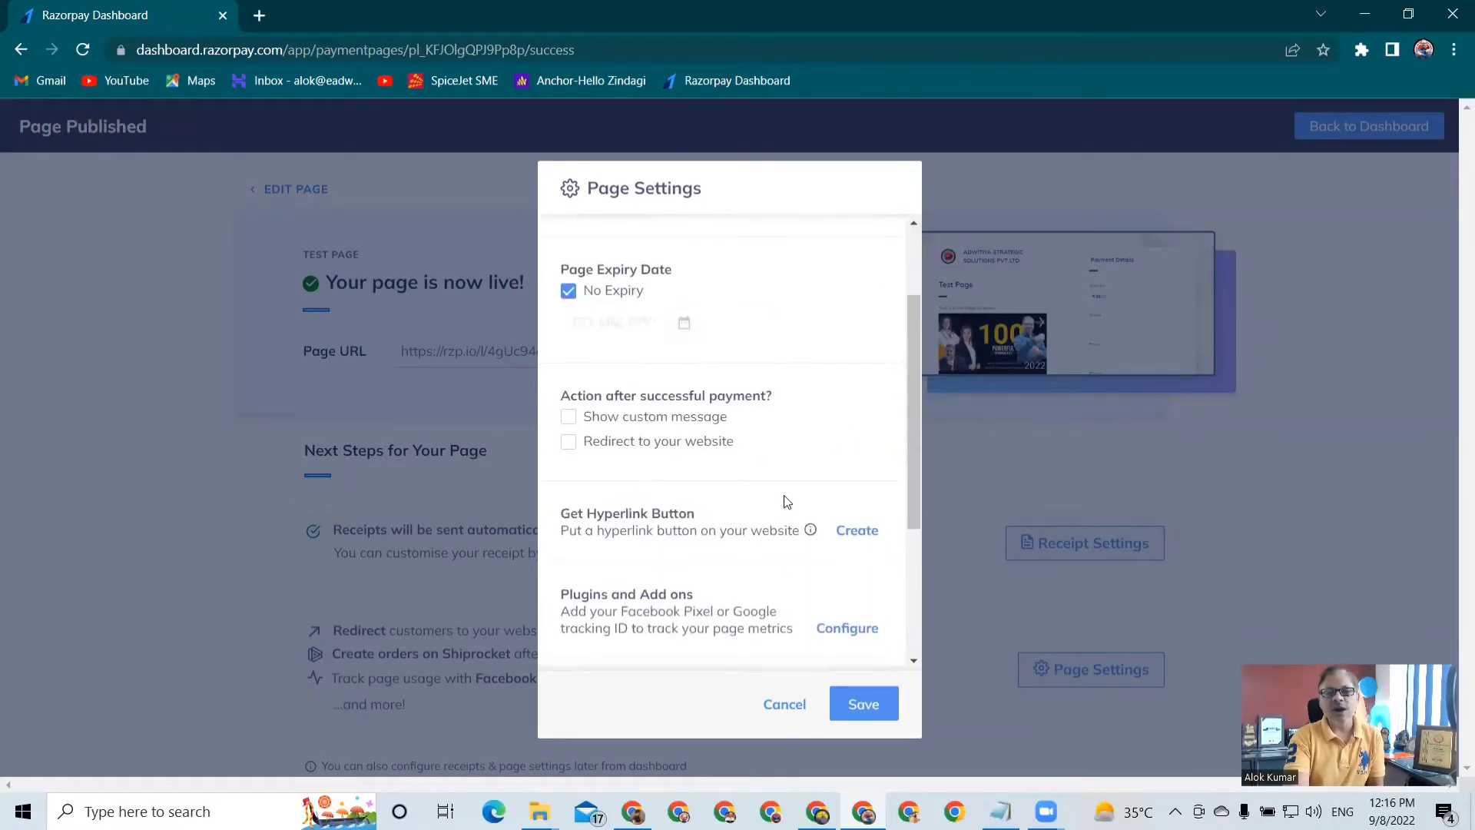
pyautogui.scroll(1, 787, 501)
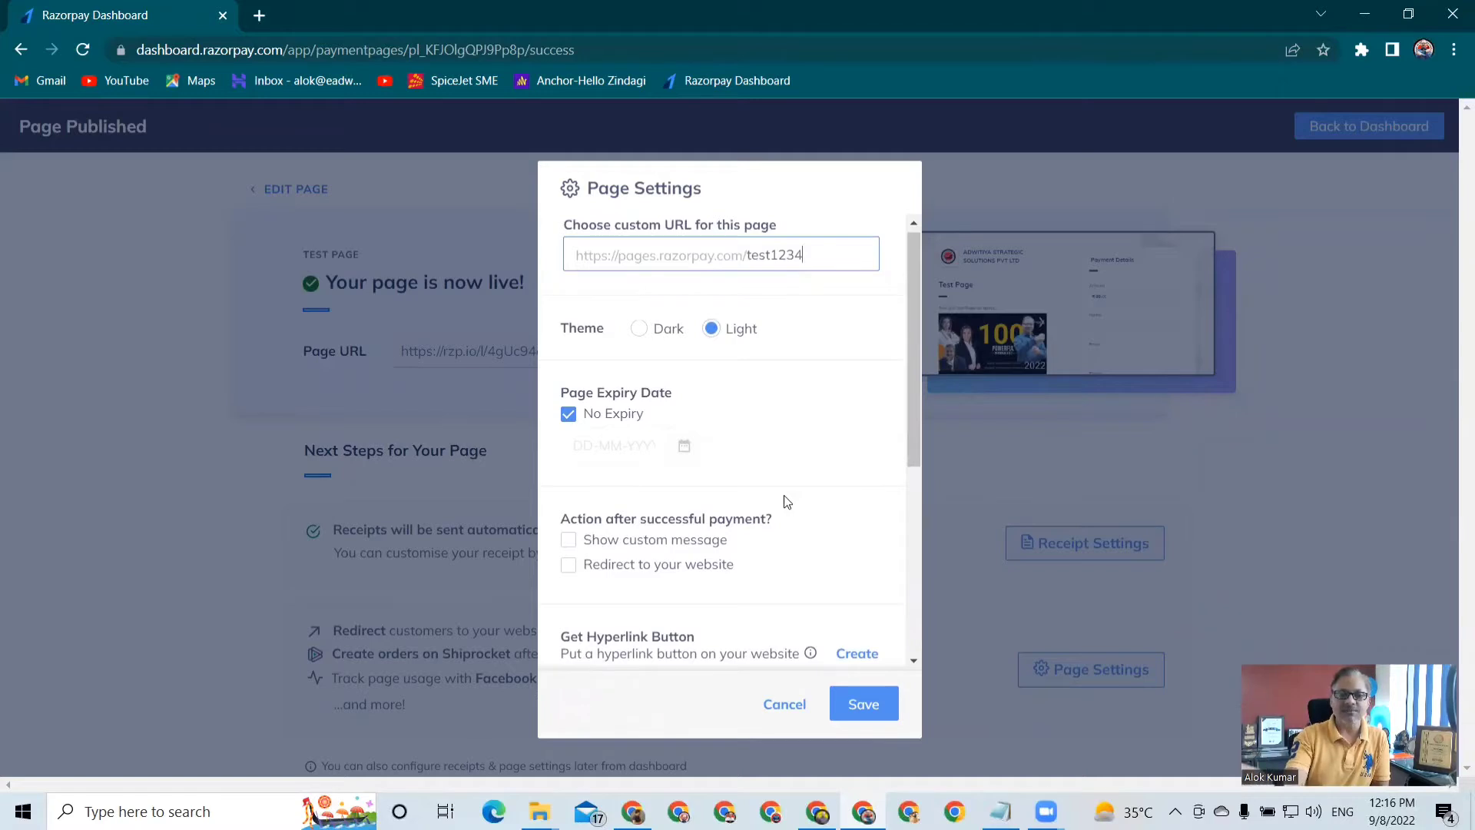
pyautogui.scroll(-1, 783, 502)
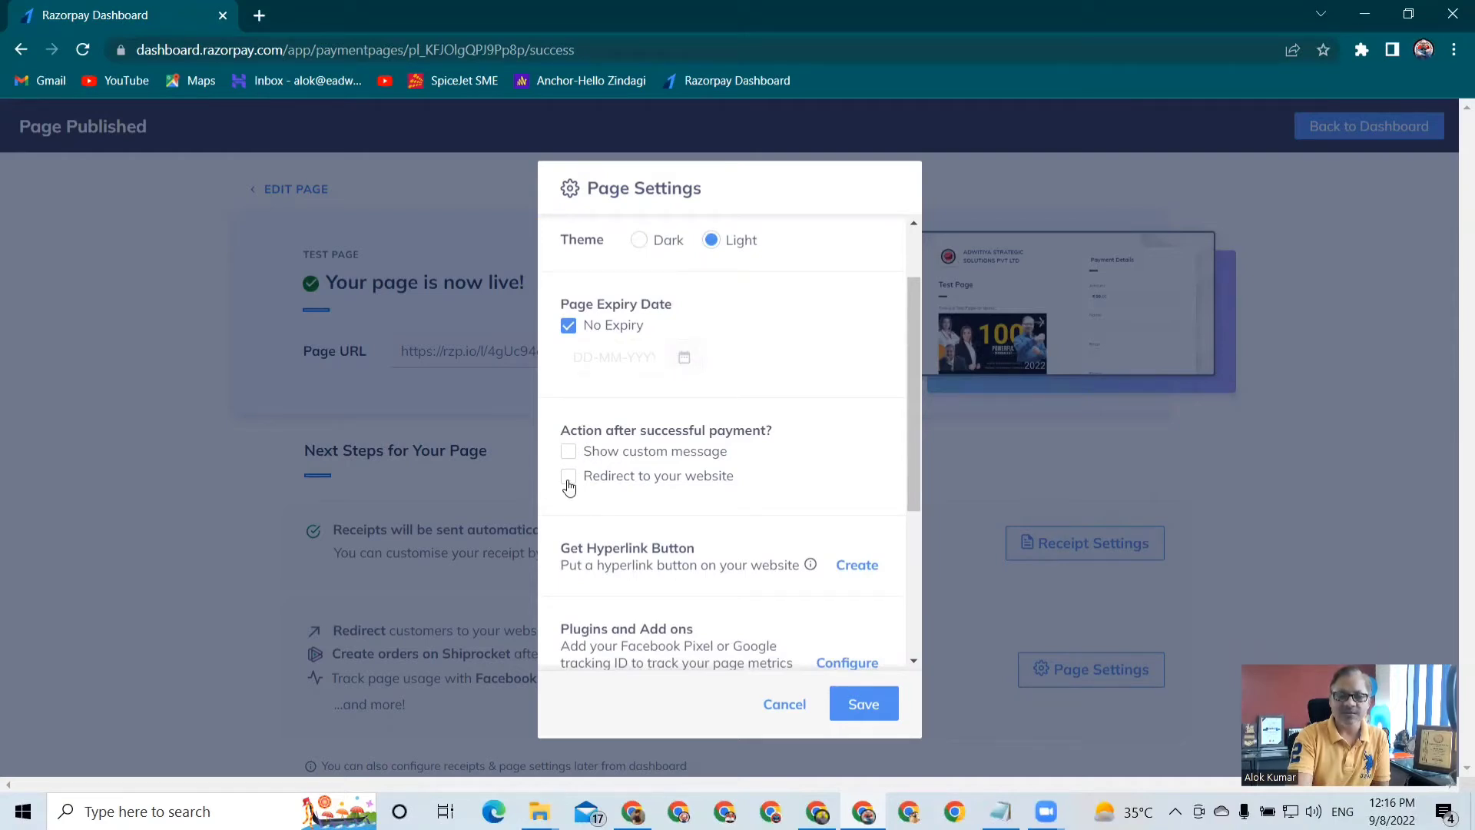
pyautogui.click(568, 453)
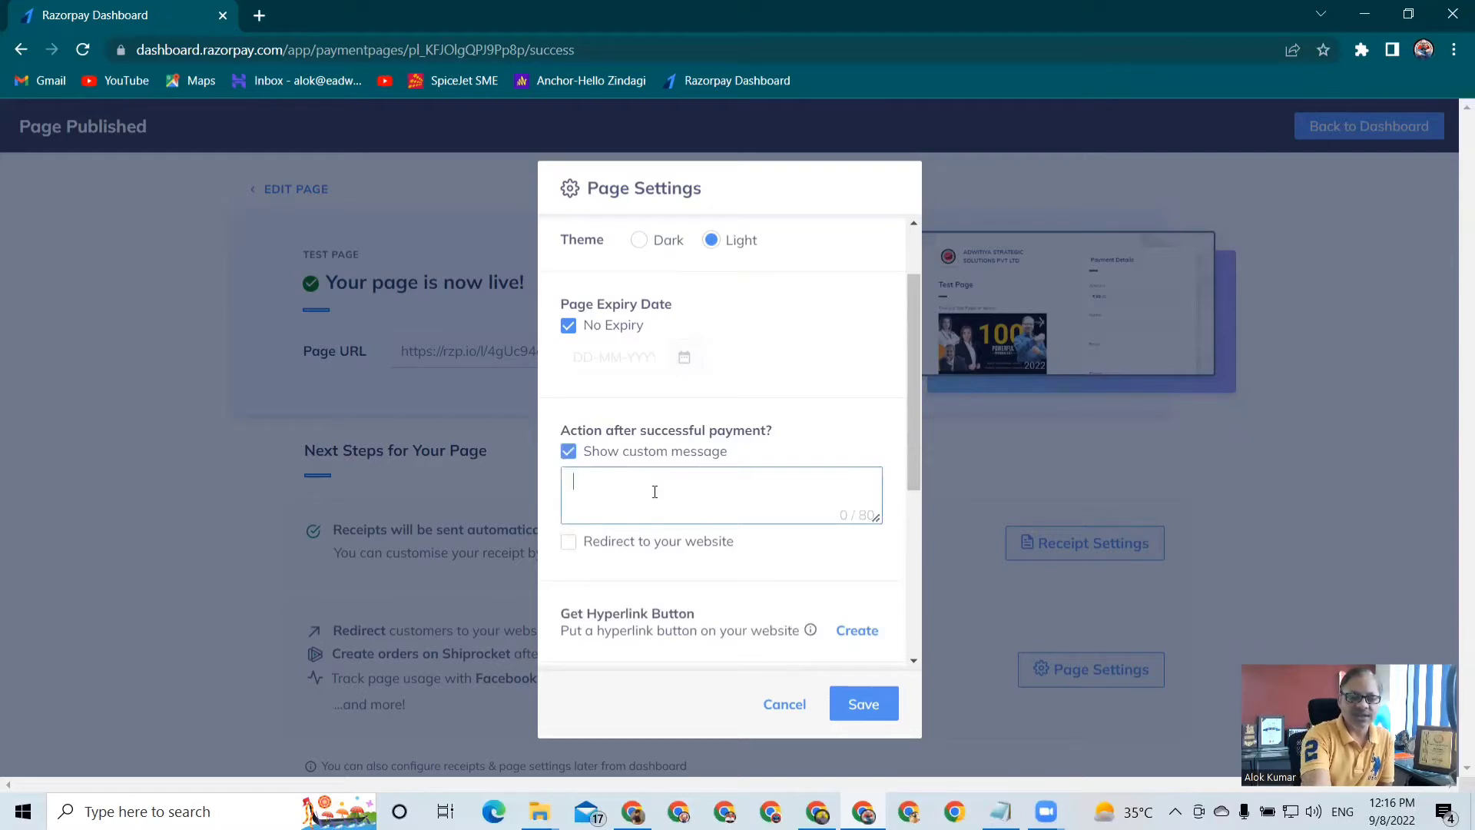
pyautogui.write('Thank you f')
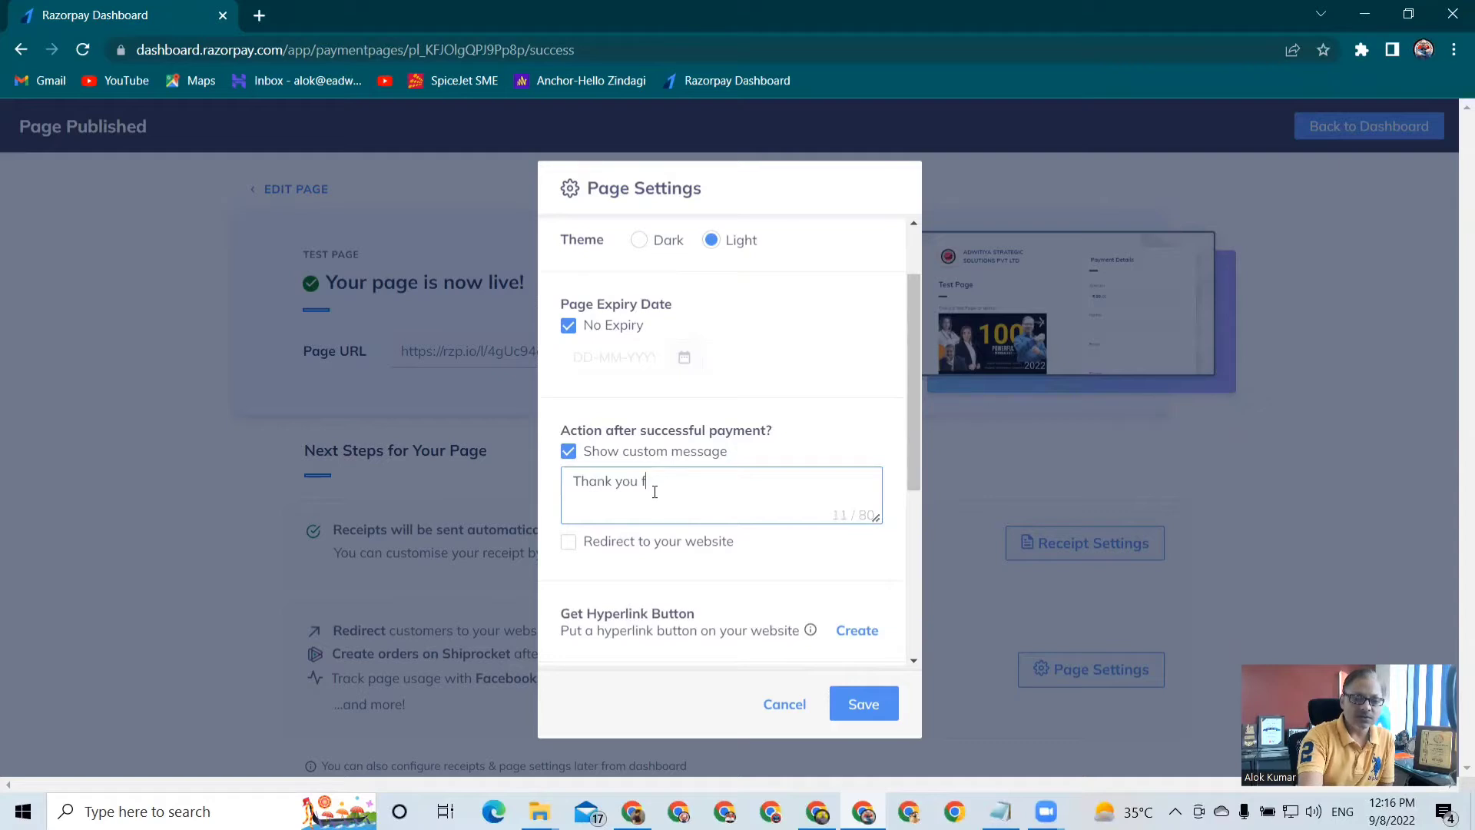
pyautogui.write('p')
pyautogui.press('BackSpace')
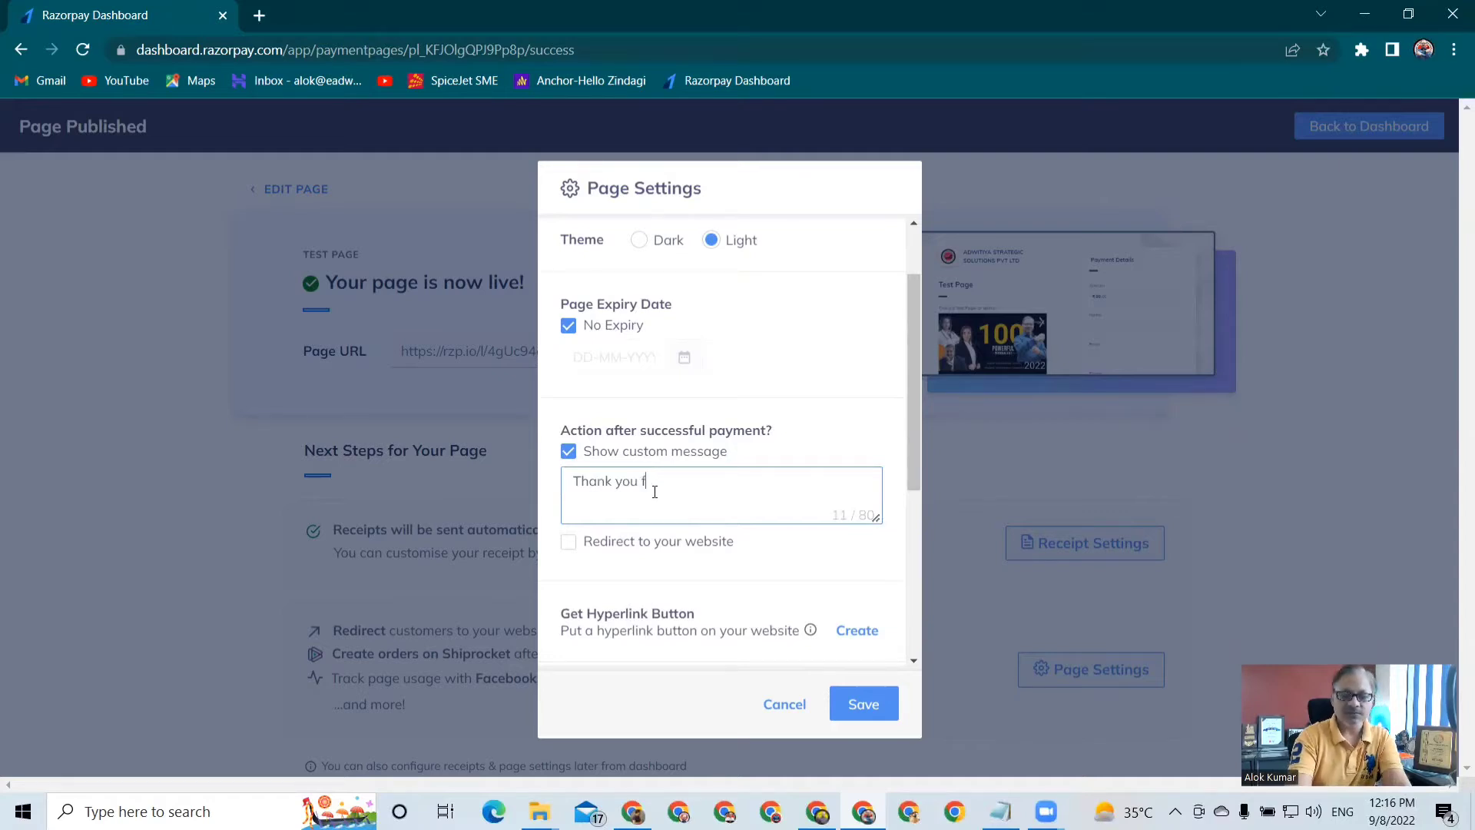
pyautogui.write('or the payment')
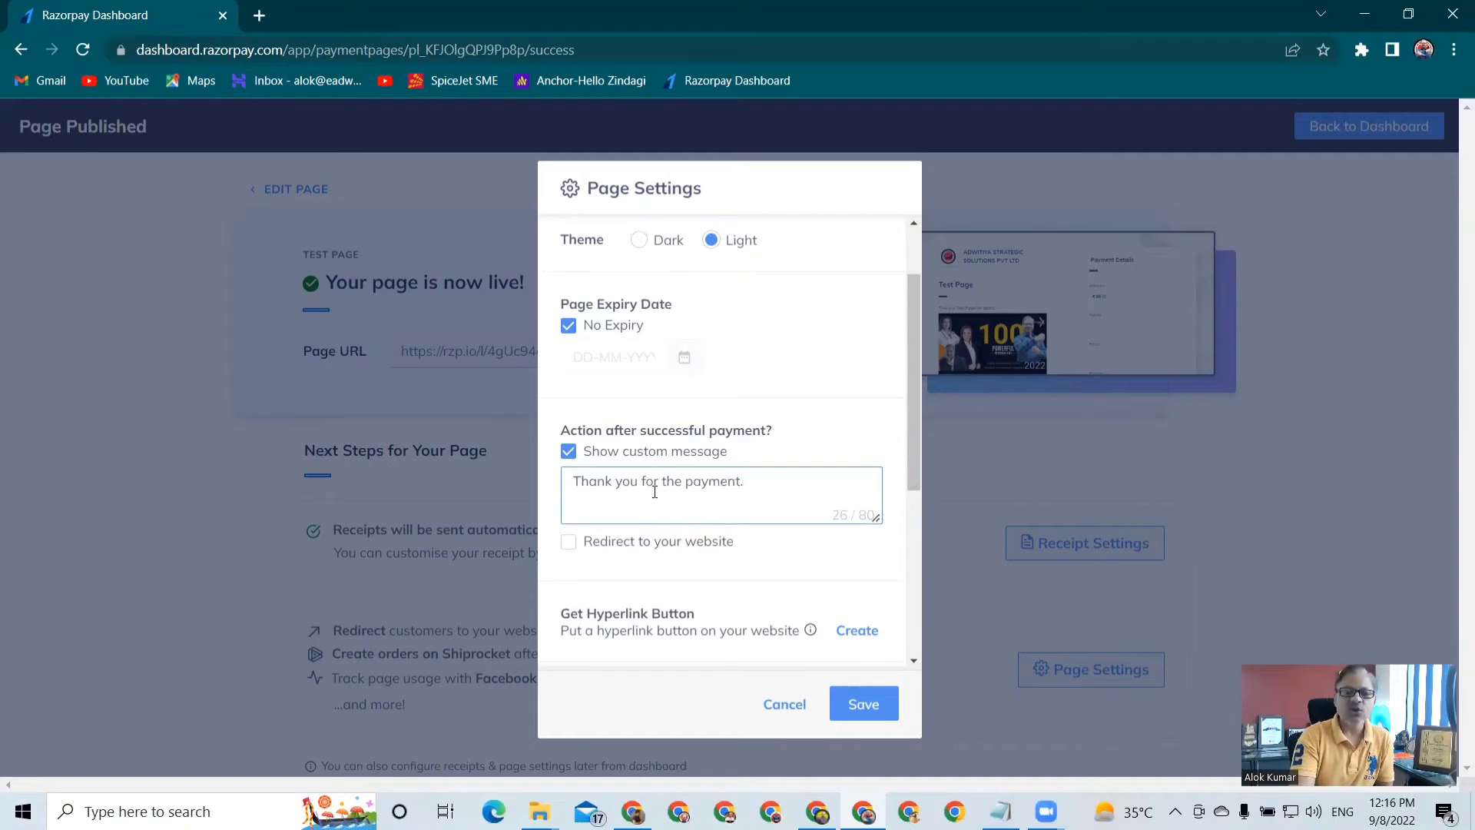
pyautogui.write('.')
pyautogui.click(568, 542)
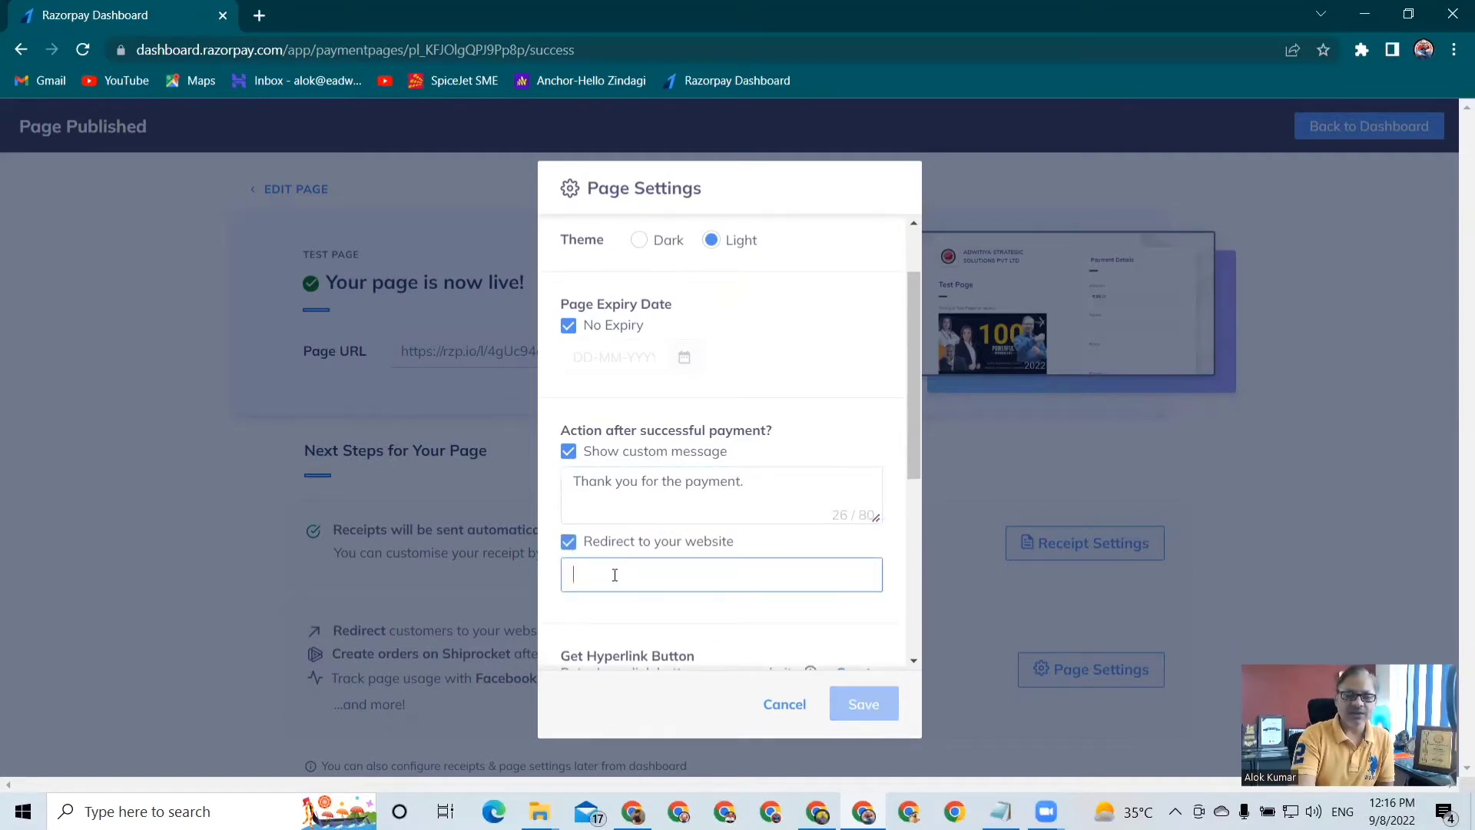
pyautogui.write('www')
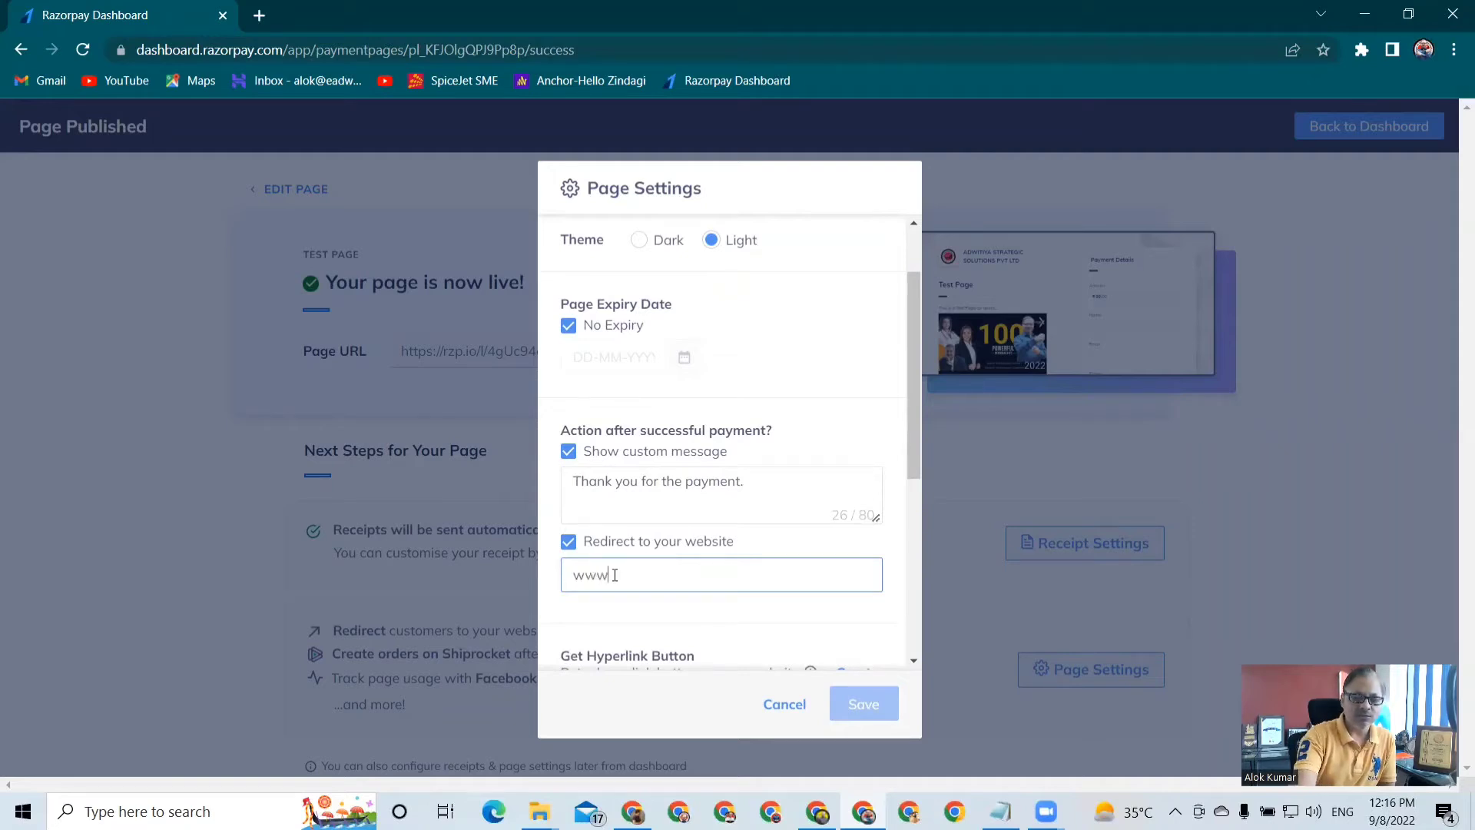
pyautogui.write('.the')
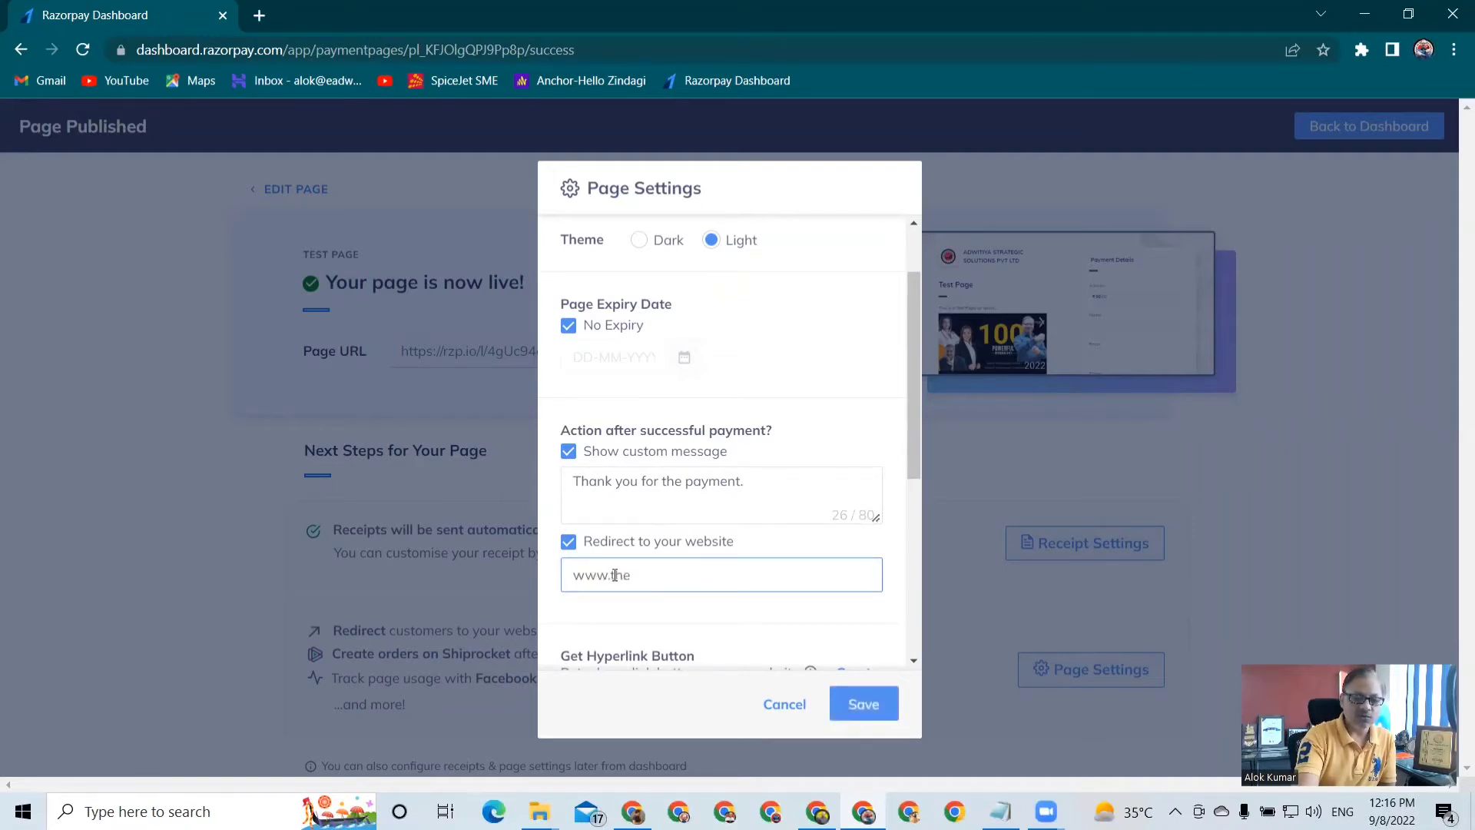
pyautogui.write('business')
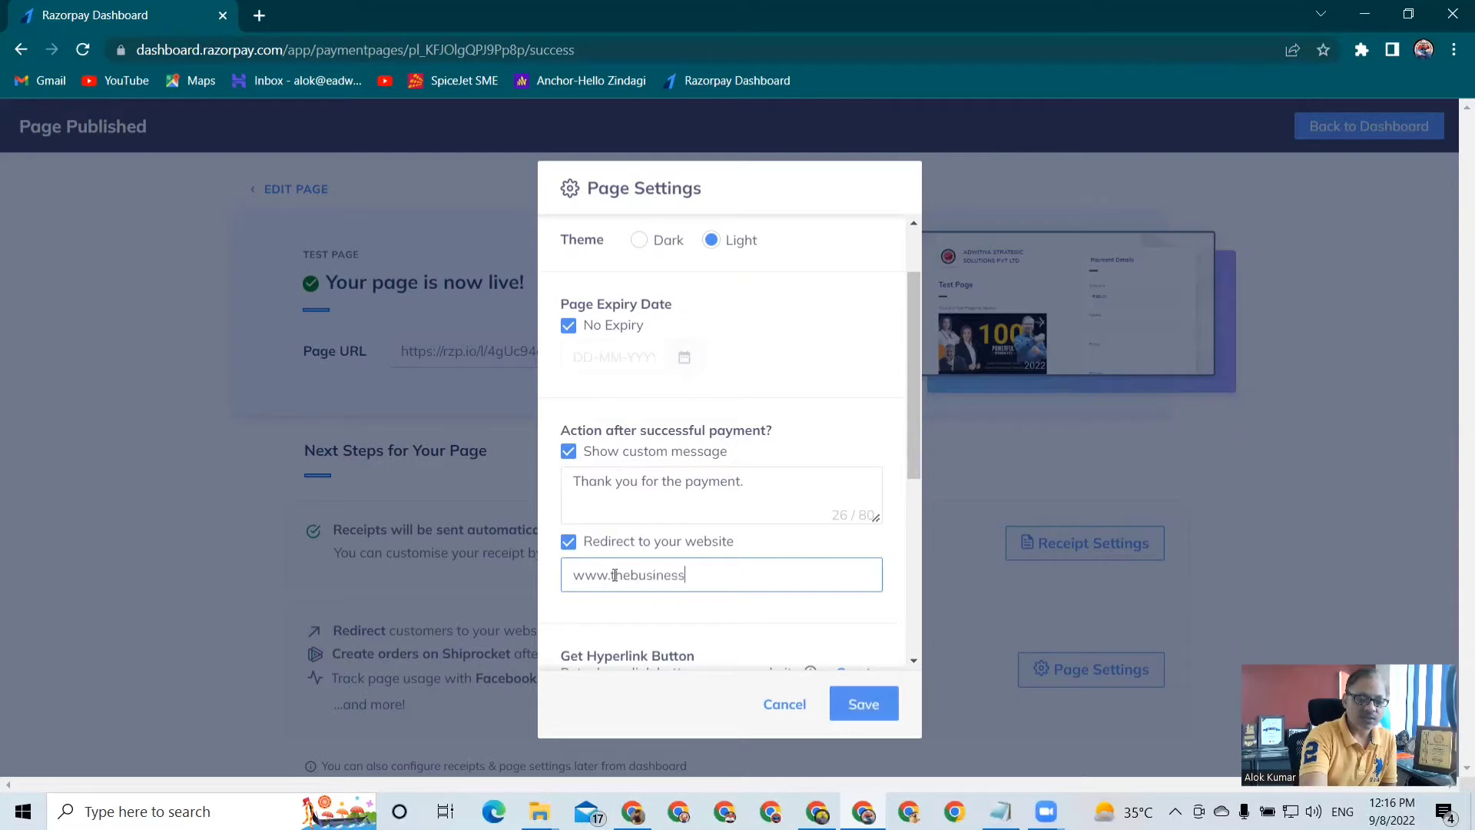
pyautogui.write('eutopi')
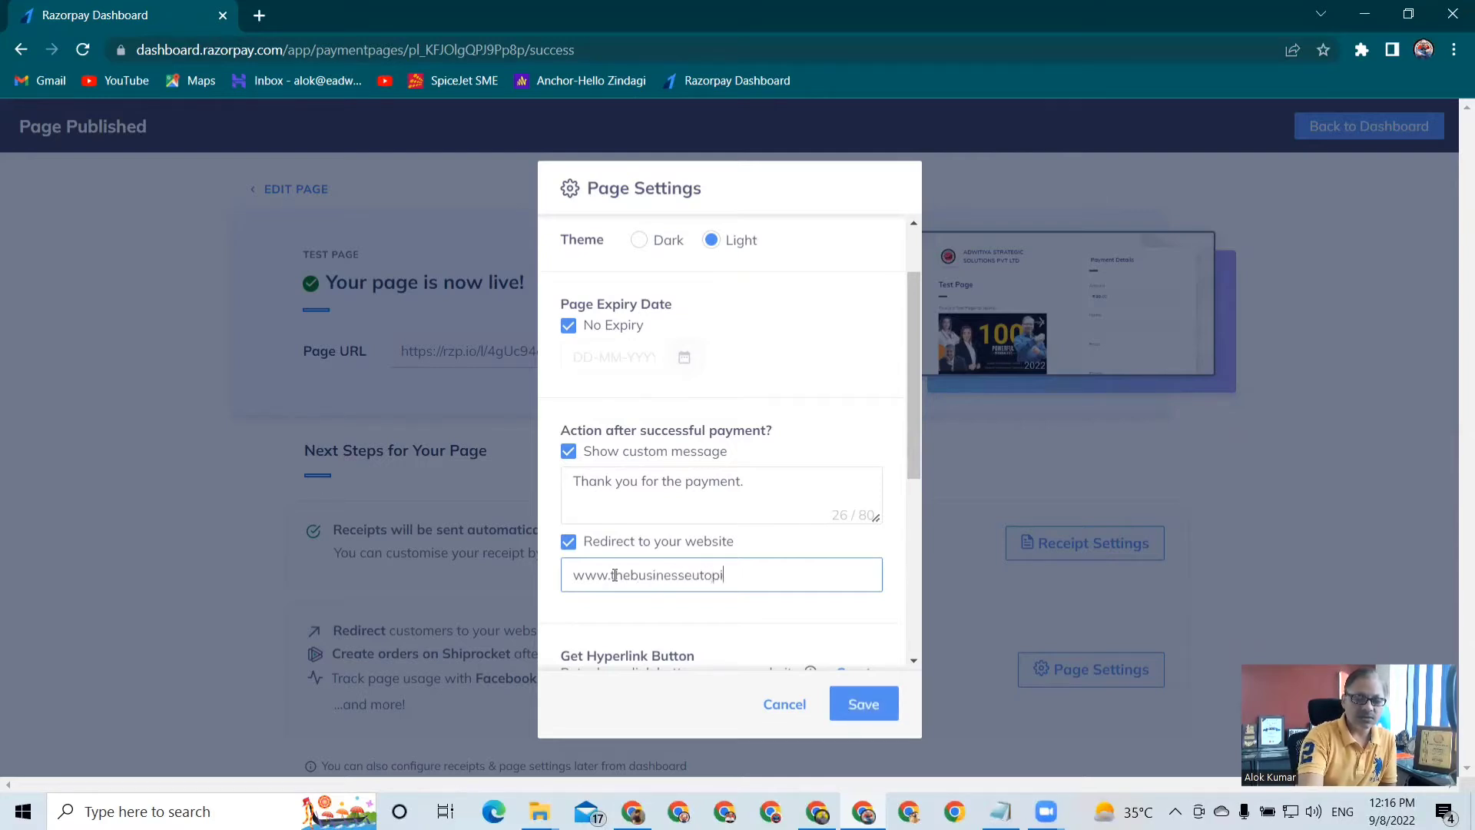
pyautogui.write('a.com')
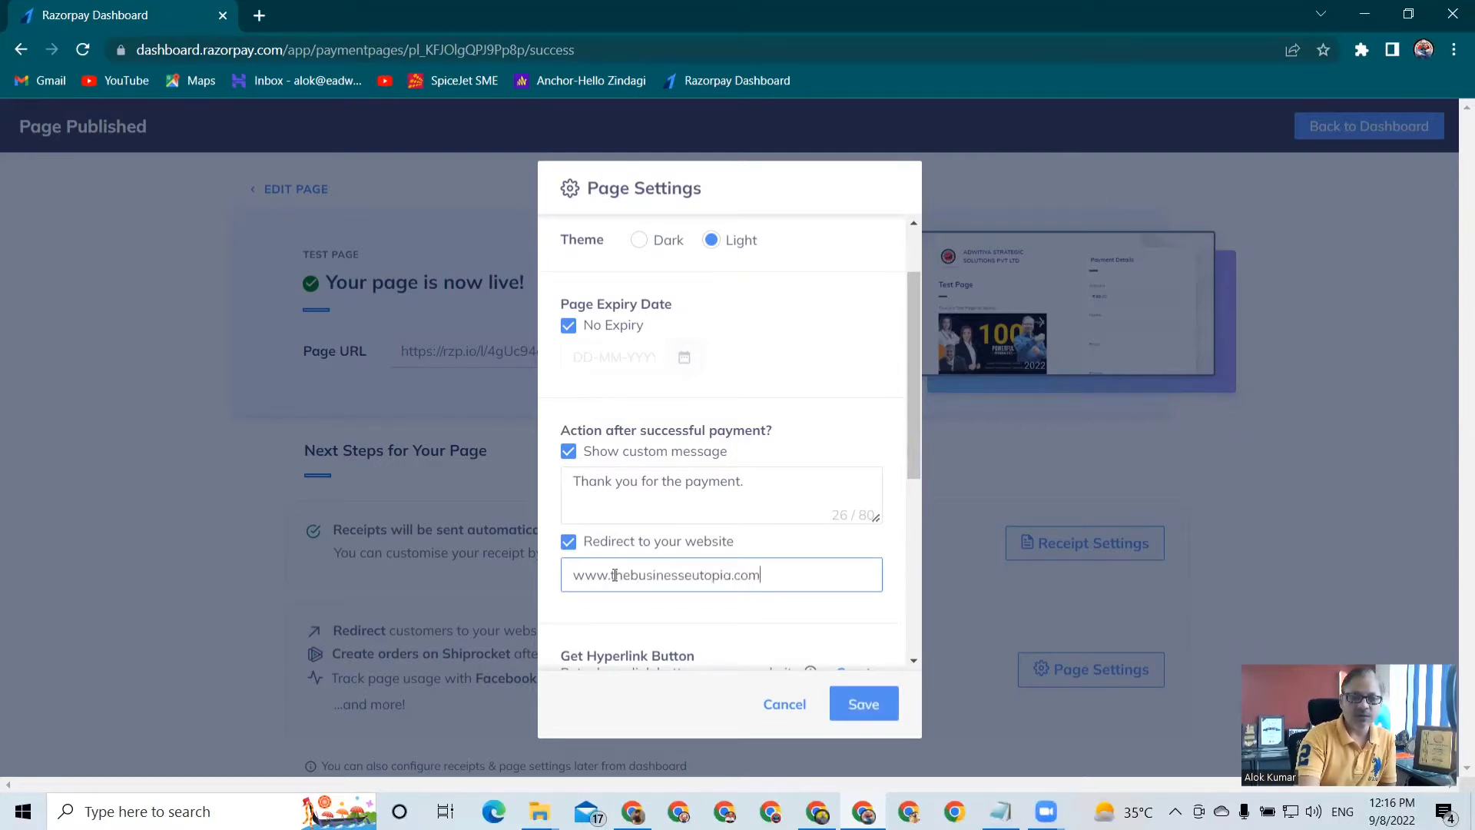
pyautogui.scroll(-3, 615, 575)
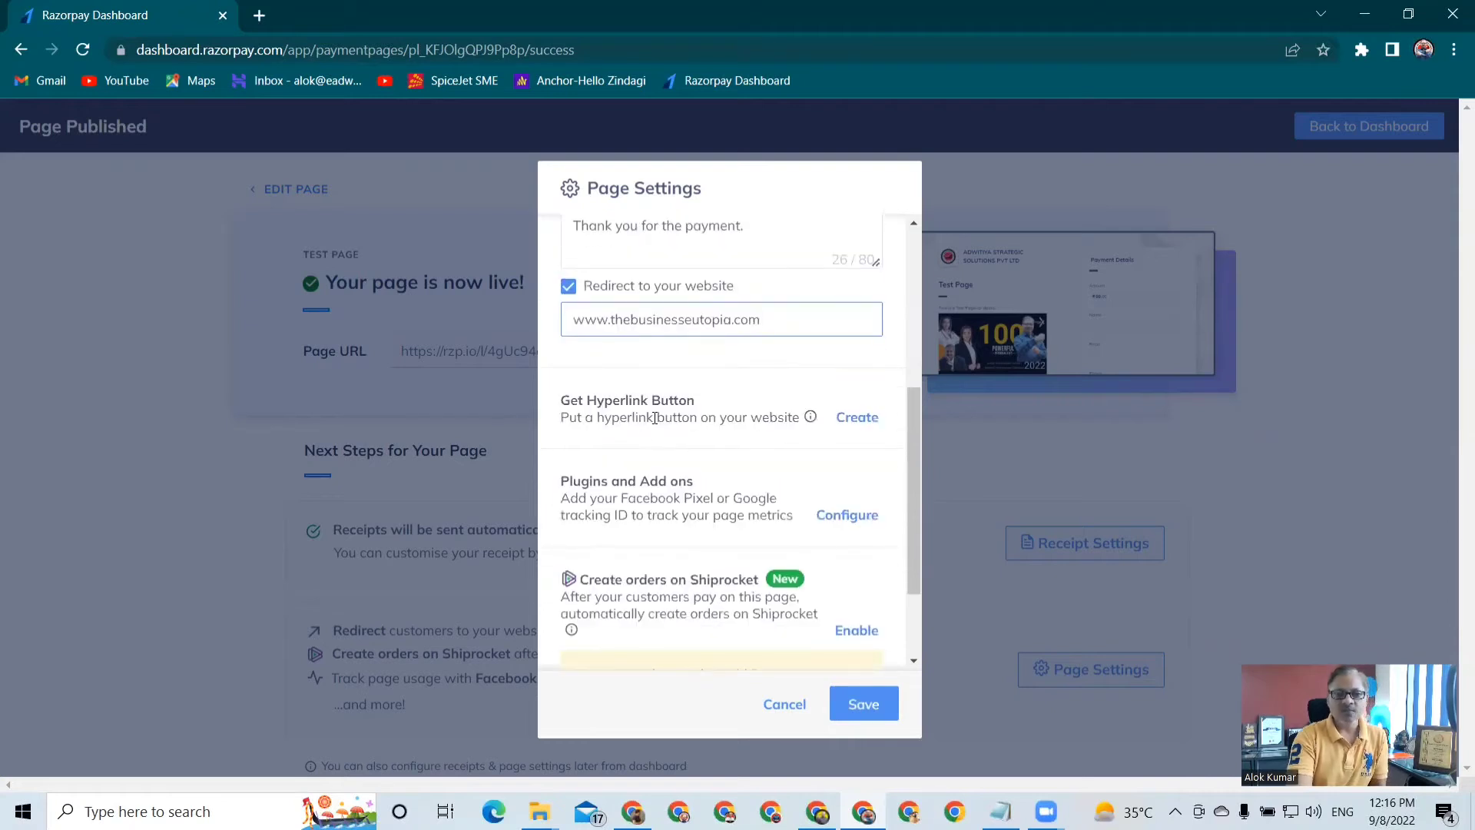
pyautogui.scroll(-1, 655, 418)
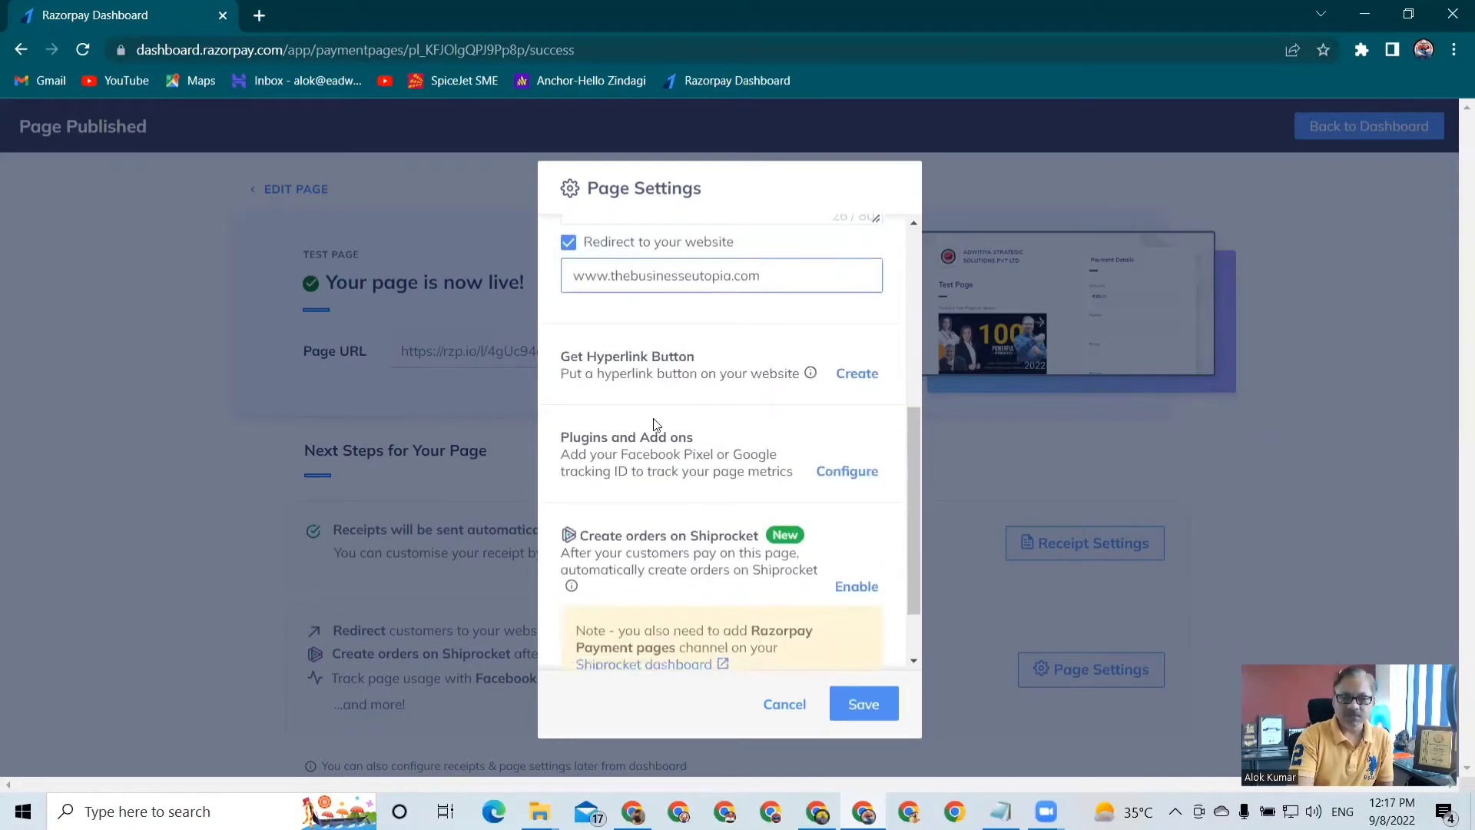
pyautogui.scroll(-1, 654, 421)
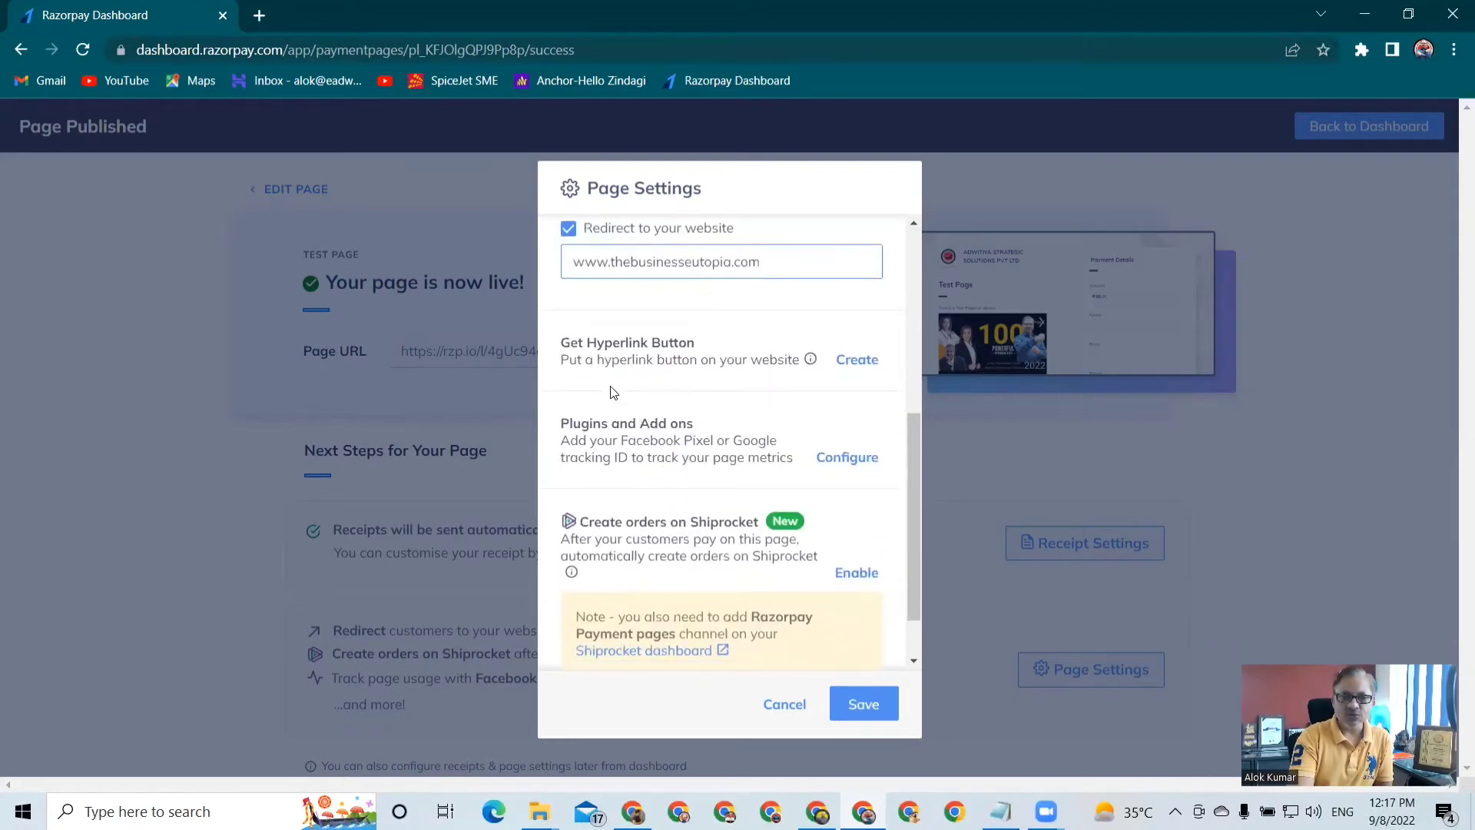
pyautogui.scroll(-1, 695, 386)
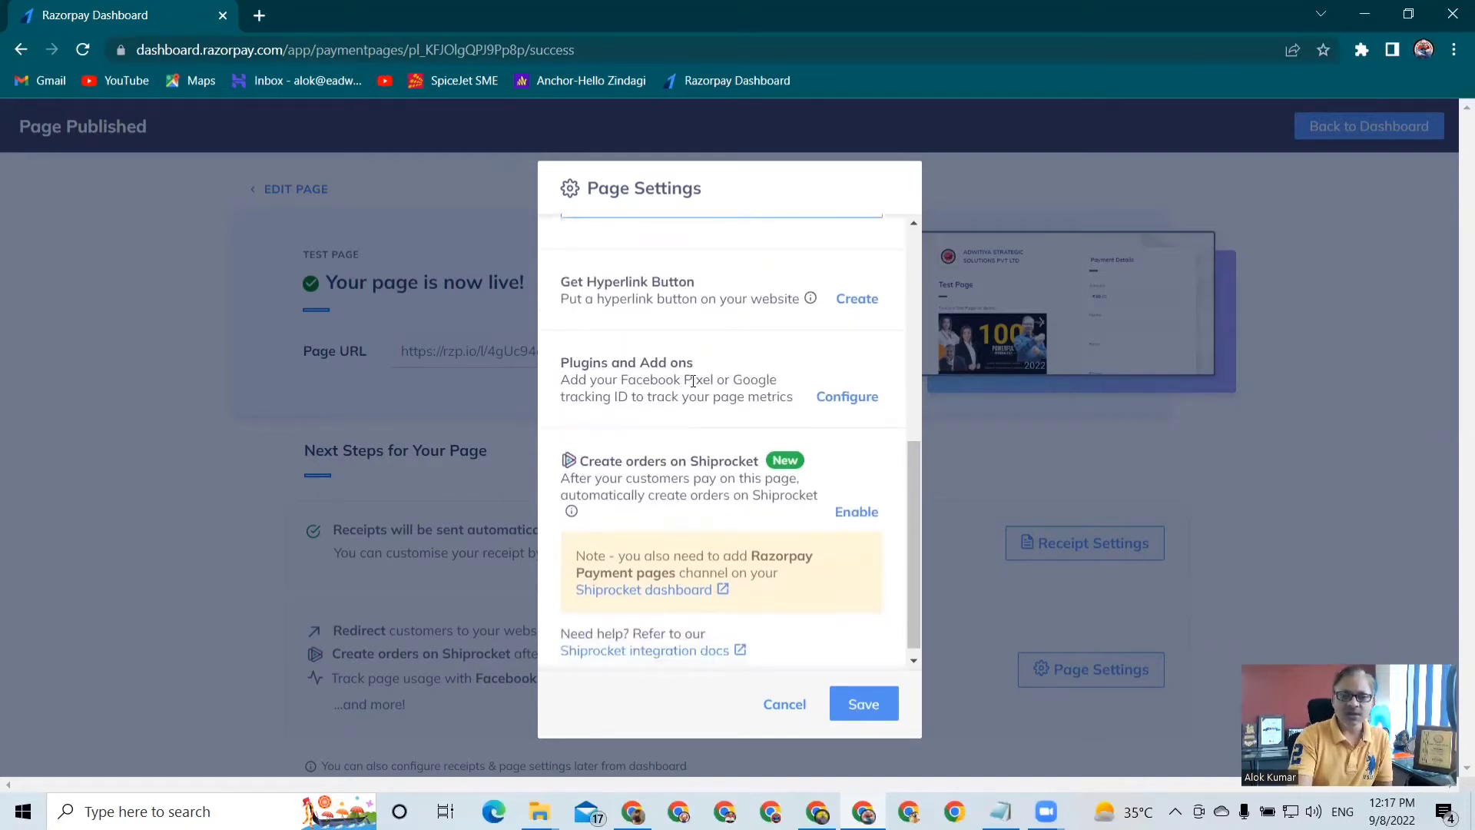
pyautogui.scroll(-1, 693, 381)
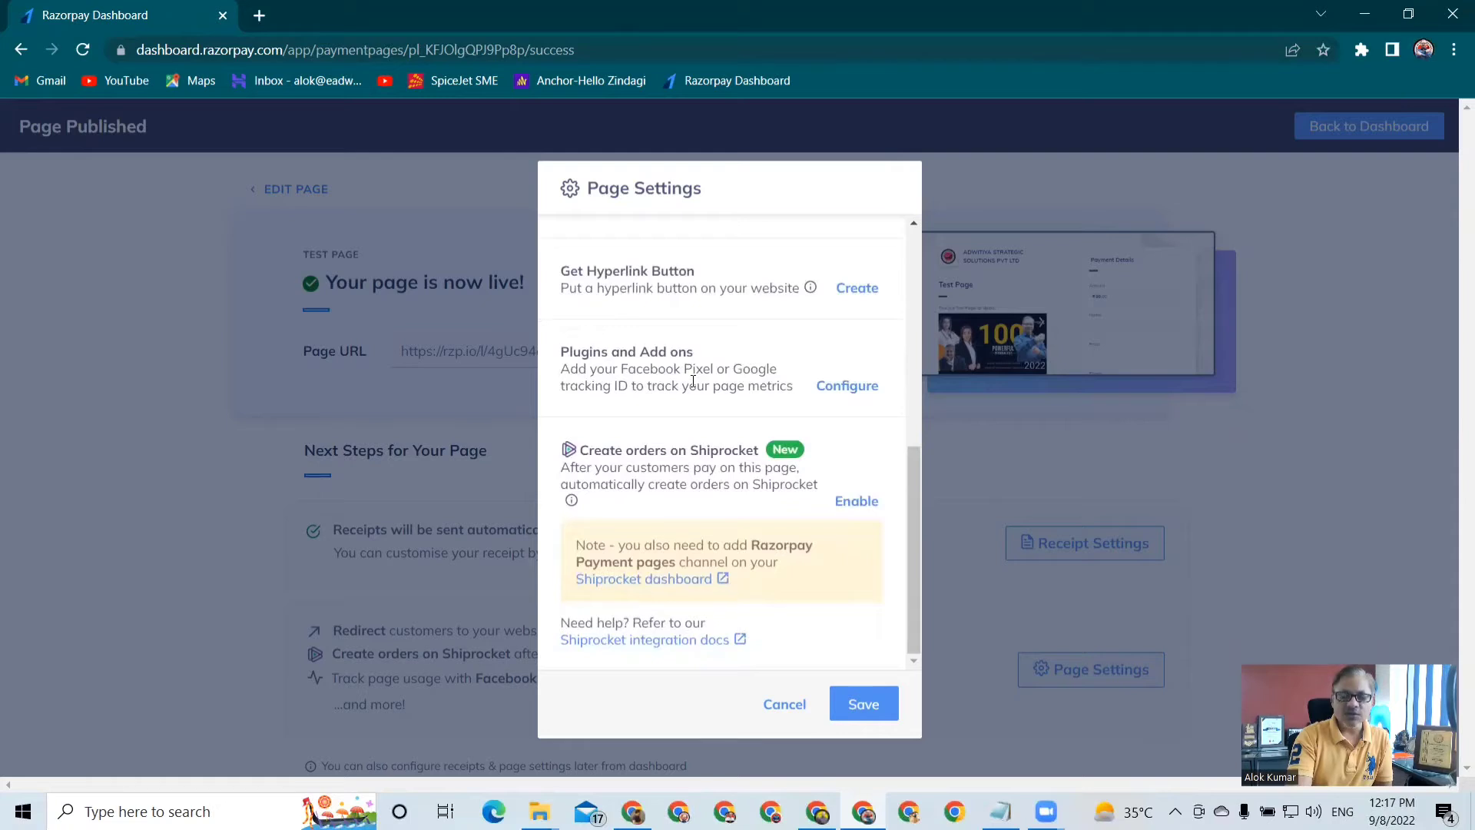
# Try to save the page settings with the custom URL ending in "test1234"
pyautogui.scroll(6, 693, 381)
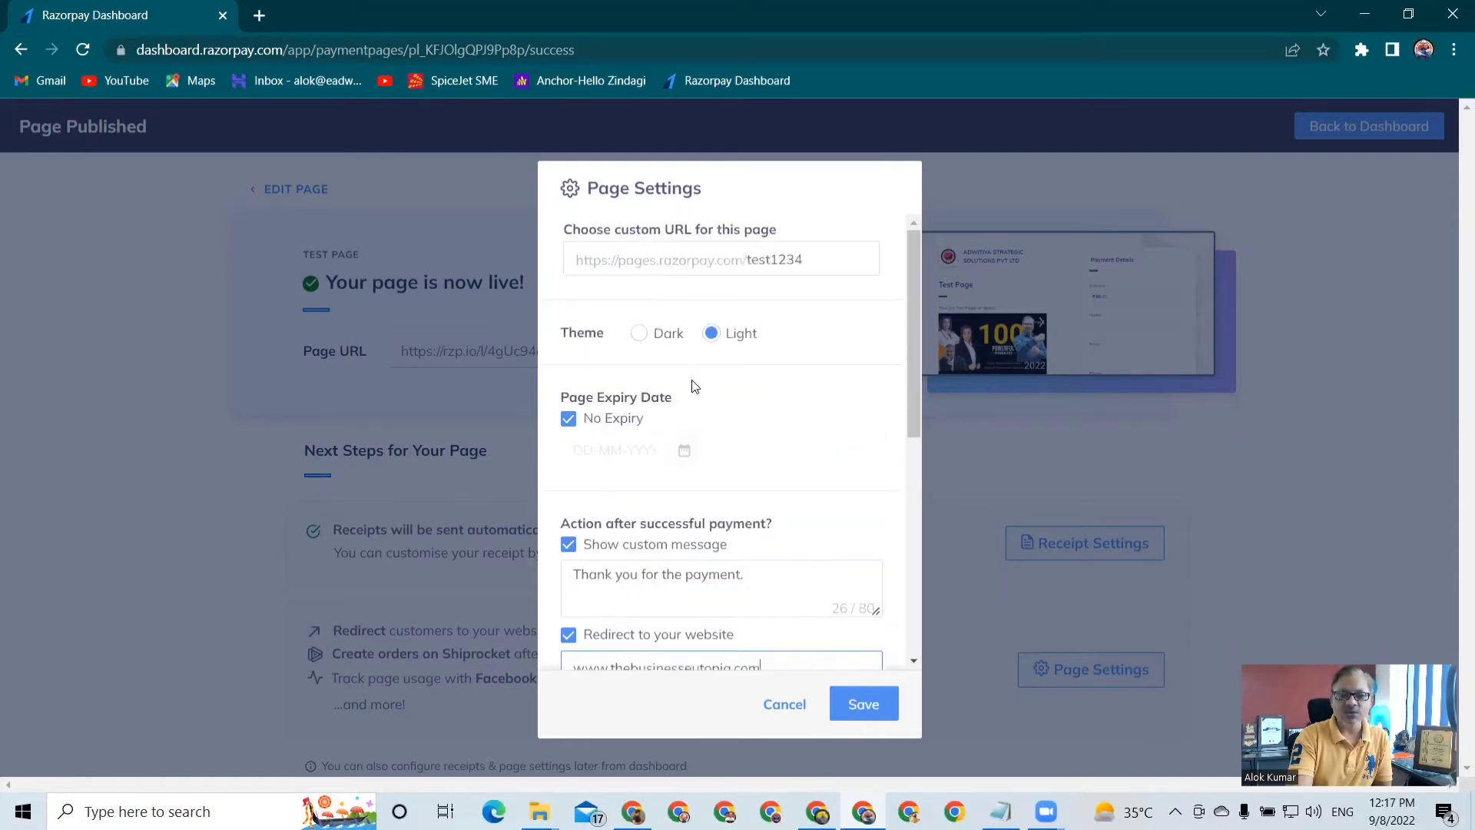
pyautogui.click(865, 706)
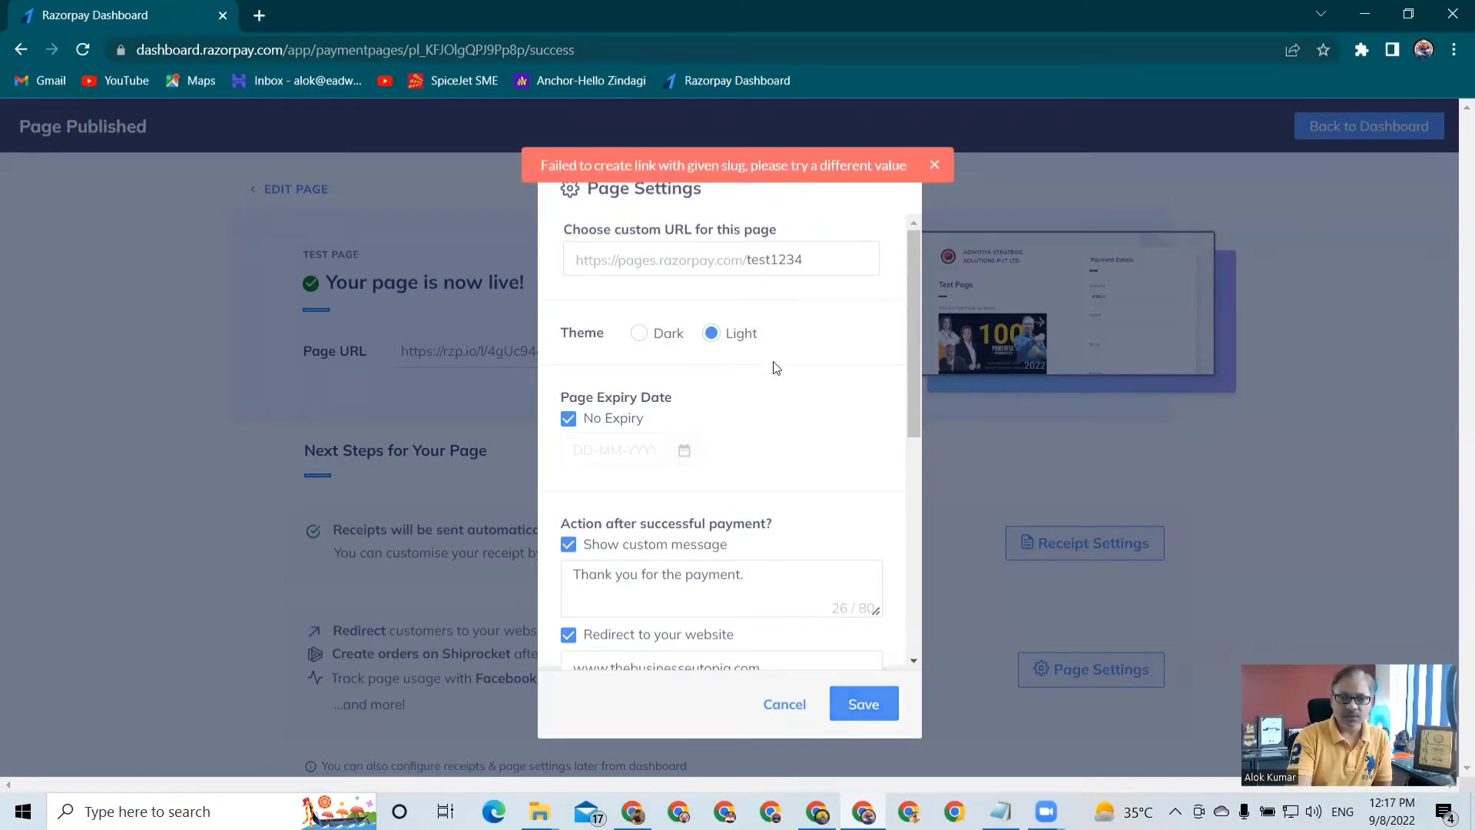
# Replace the ending of the page's custom URL with "trial242" and save the page settings
pyautogui.click(817, 257)
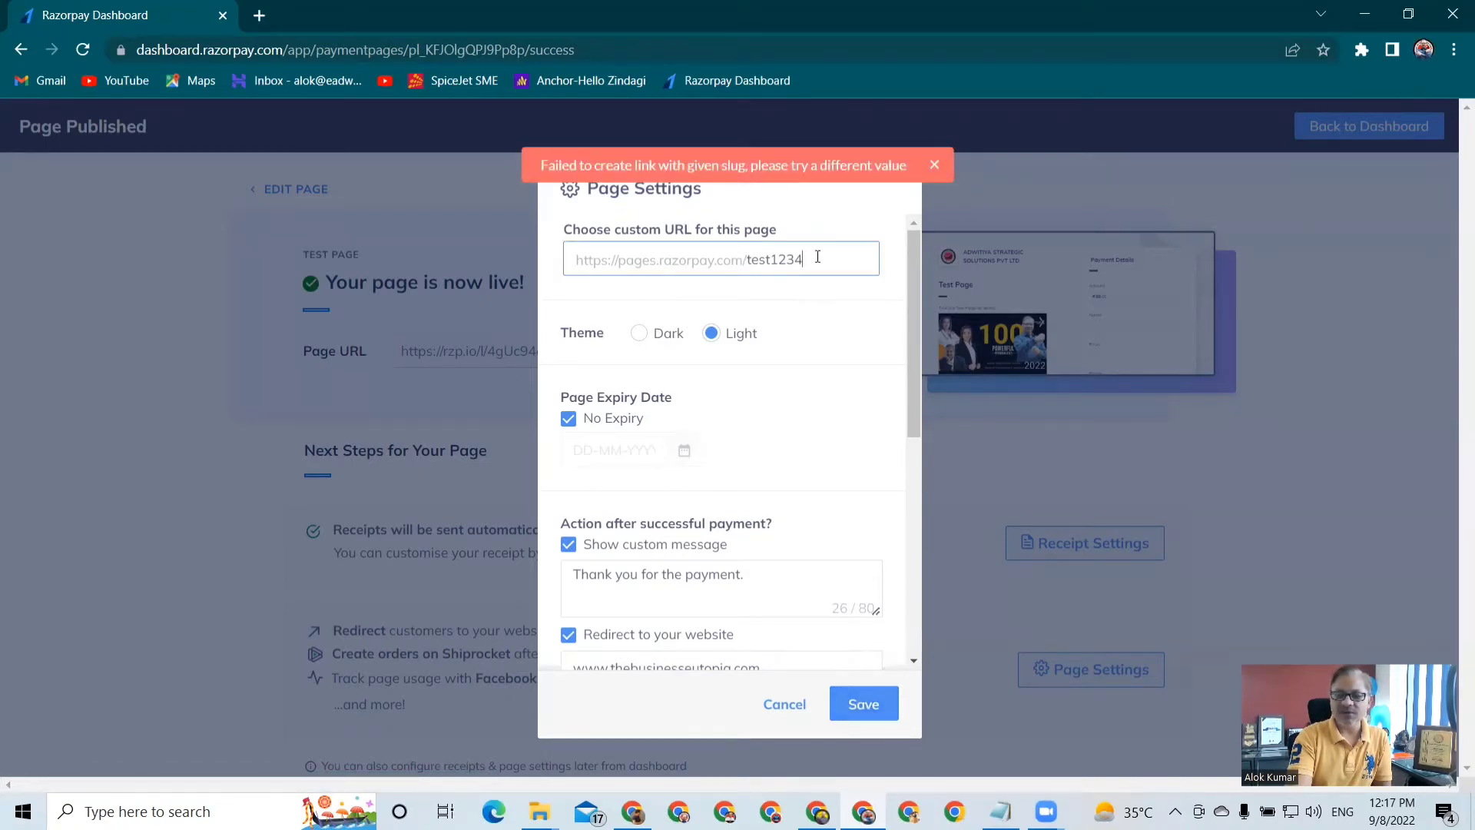
pyautogui.press('BackSpace')
pyautogui.press('BackSpace')
pyautogui.press('BackSpace')
pyautogui.press('BackSpace')
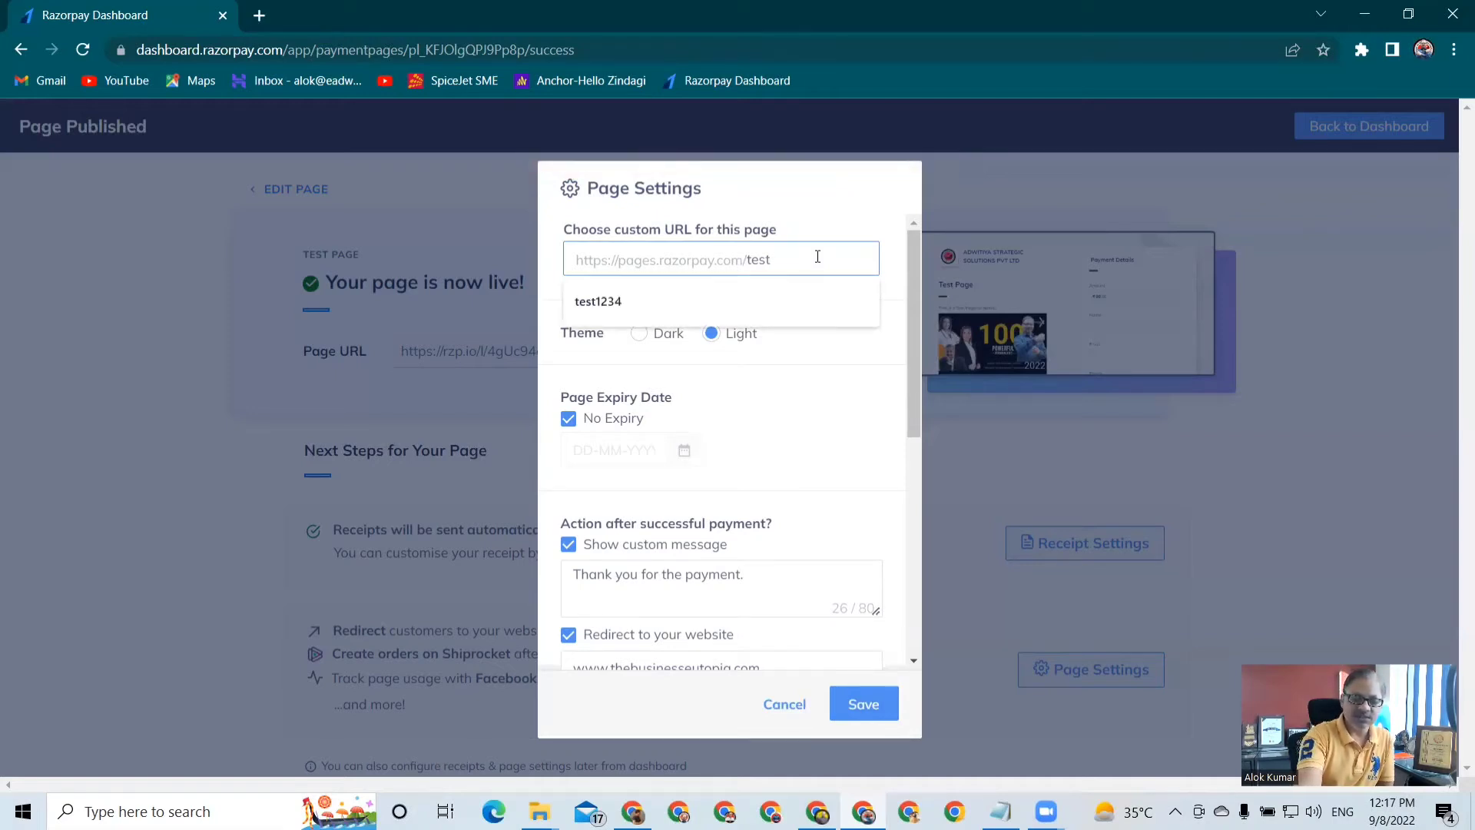
pyautogui.press('BackSpace')
pyautogui.press('BackSpace')
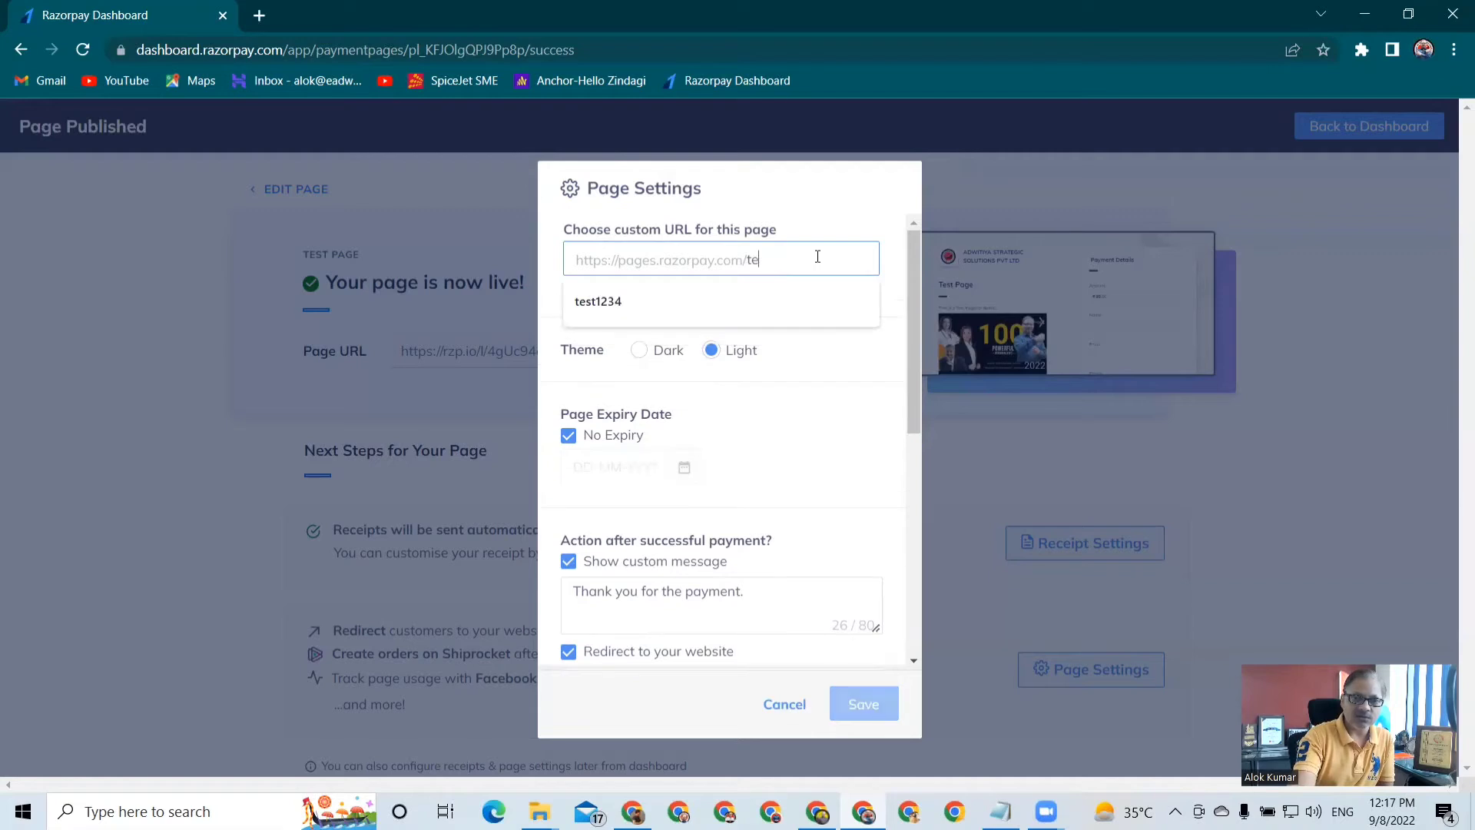
pyautogui.press('BackSpace')
pyautogui.write('rial')
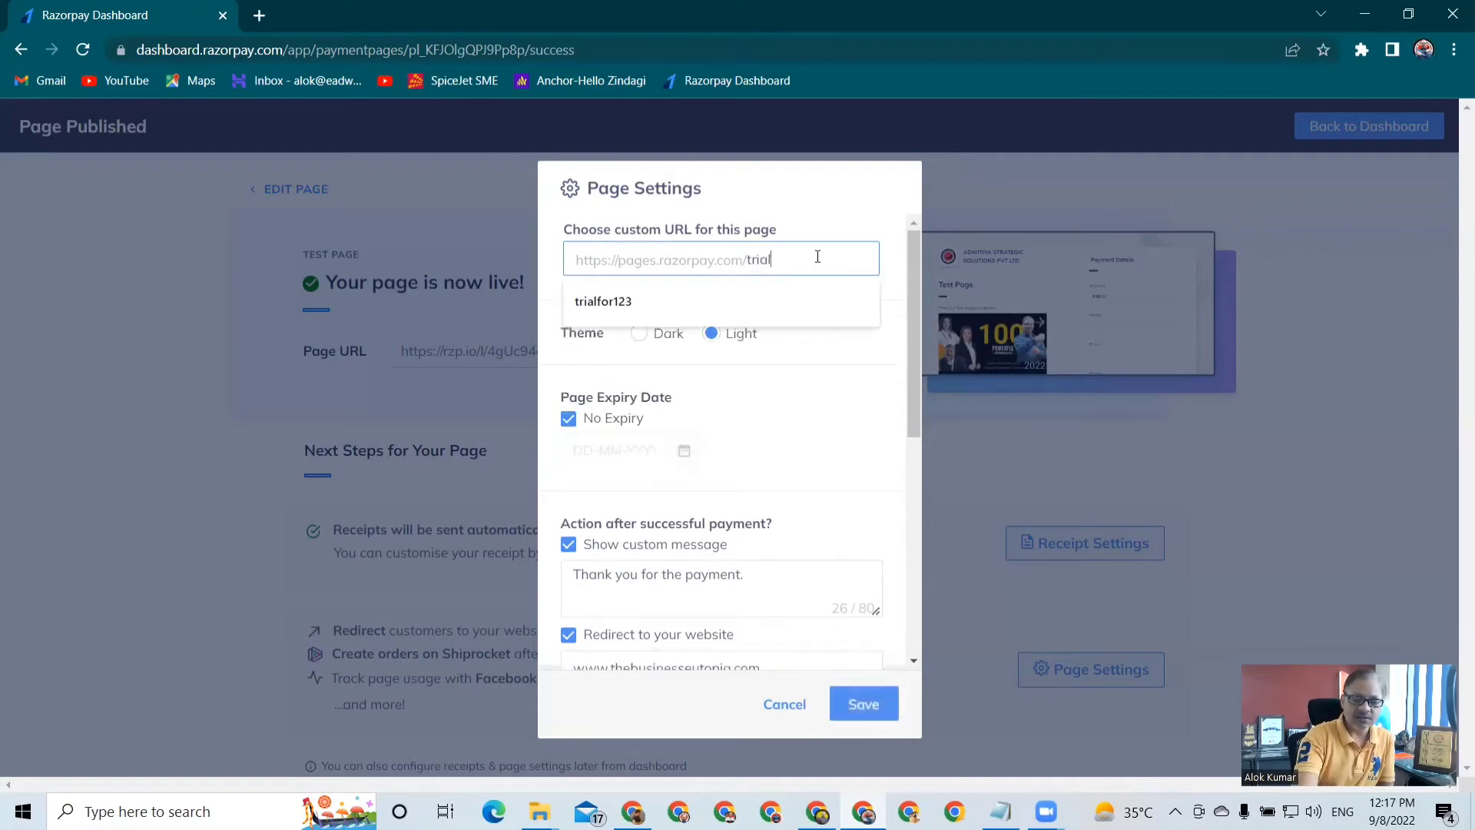
pyautogui.write('242')
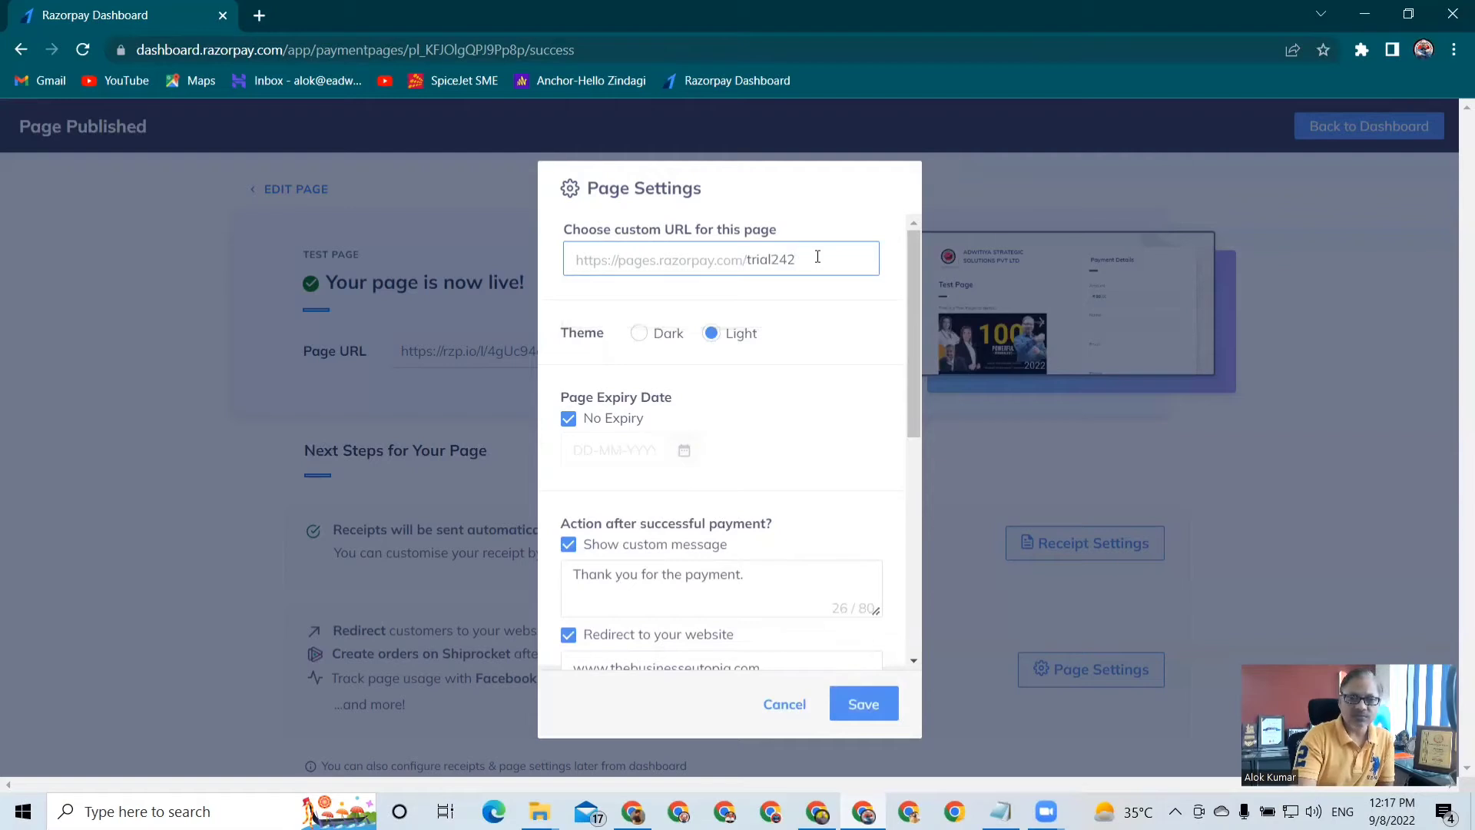
pyautogui.click(871, 705)
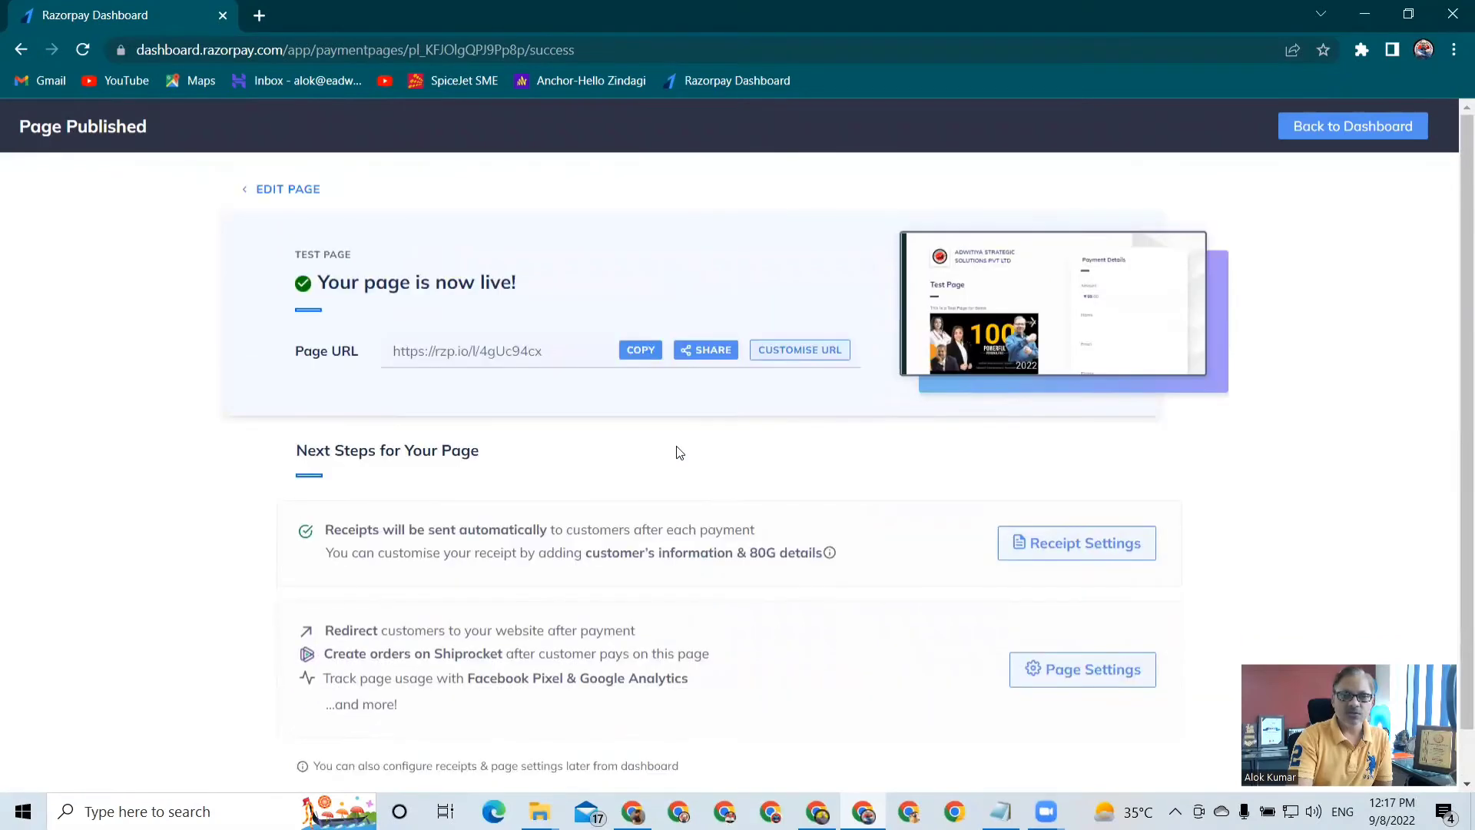
# Return to the dashboard's list of payment pages and copy the page URL of Test Page
pyautogui.click(1324, 130)
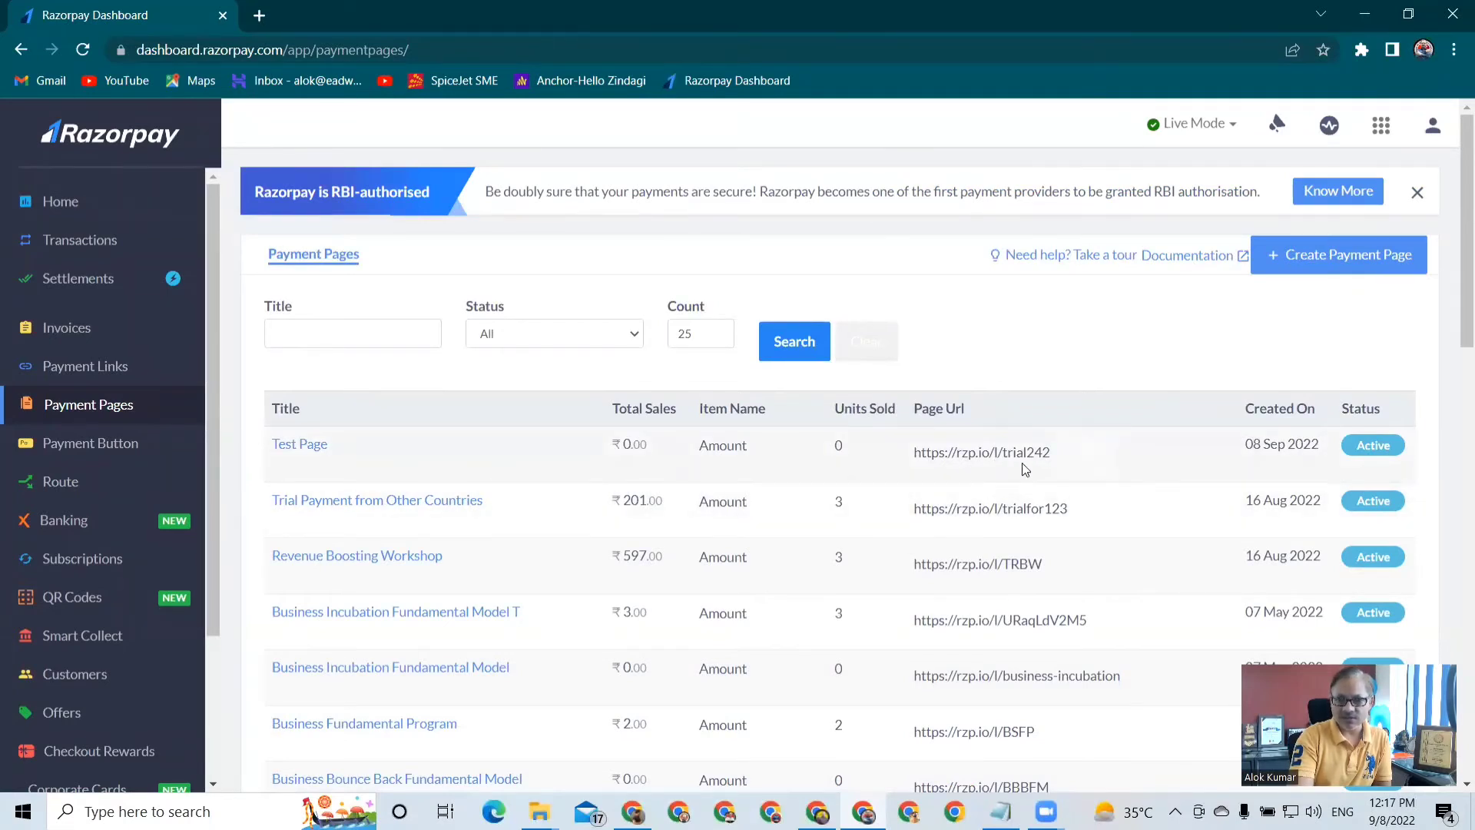
pyautogui.moveTo(1056, 473)
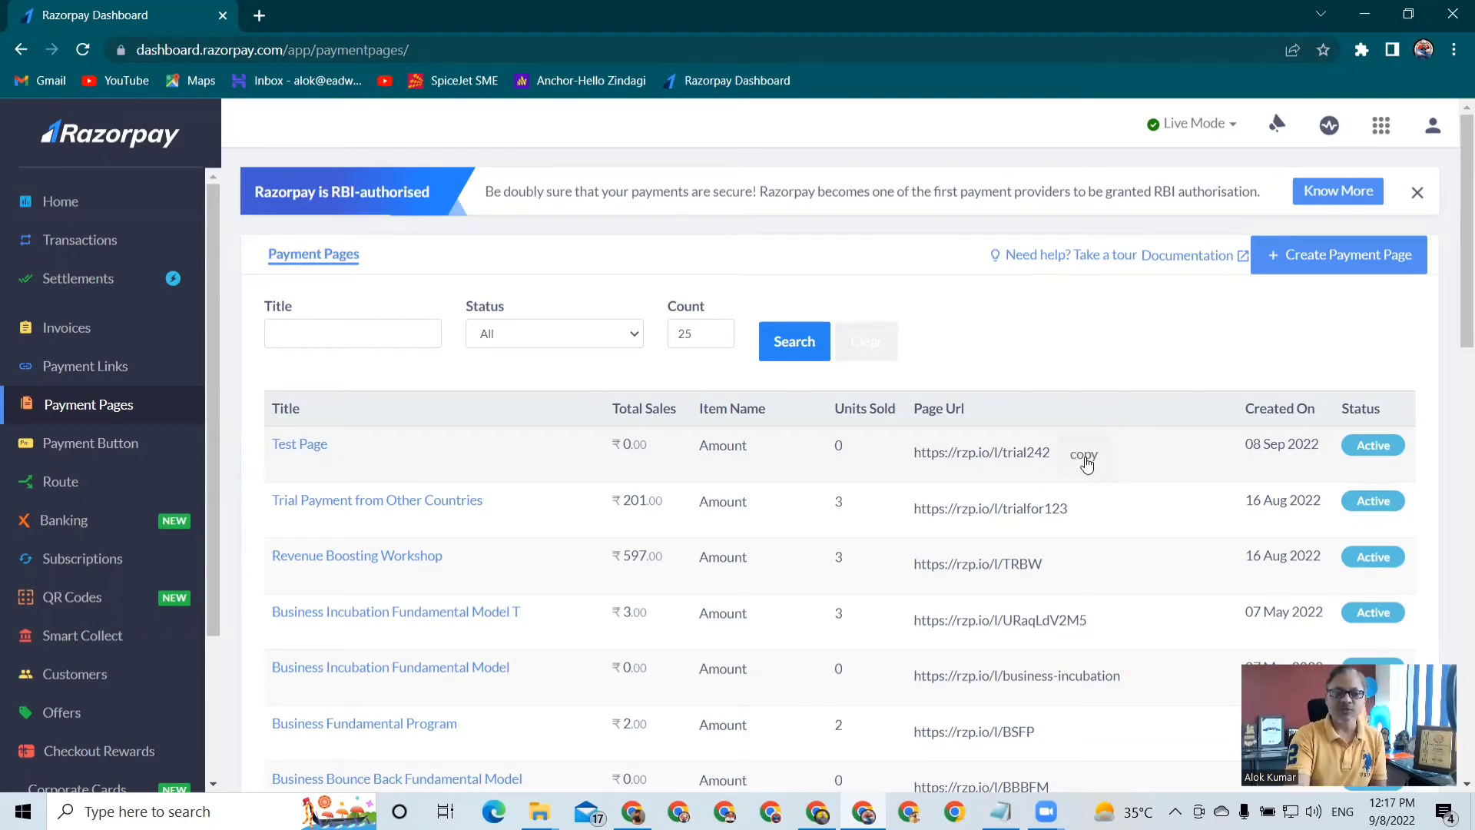
pyautogui.click(1086, 461)
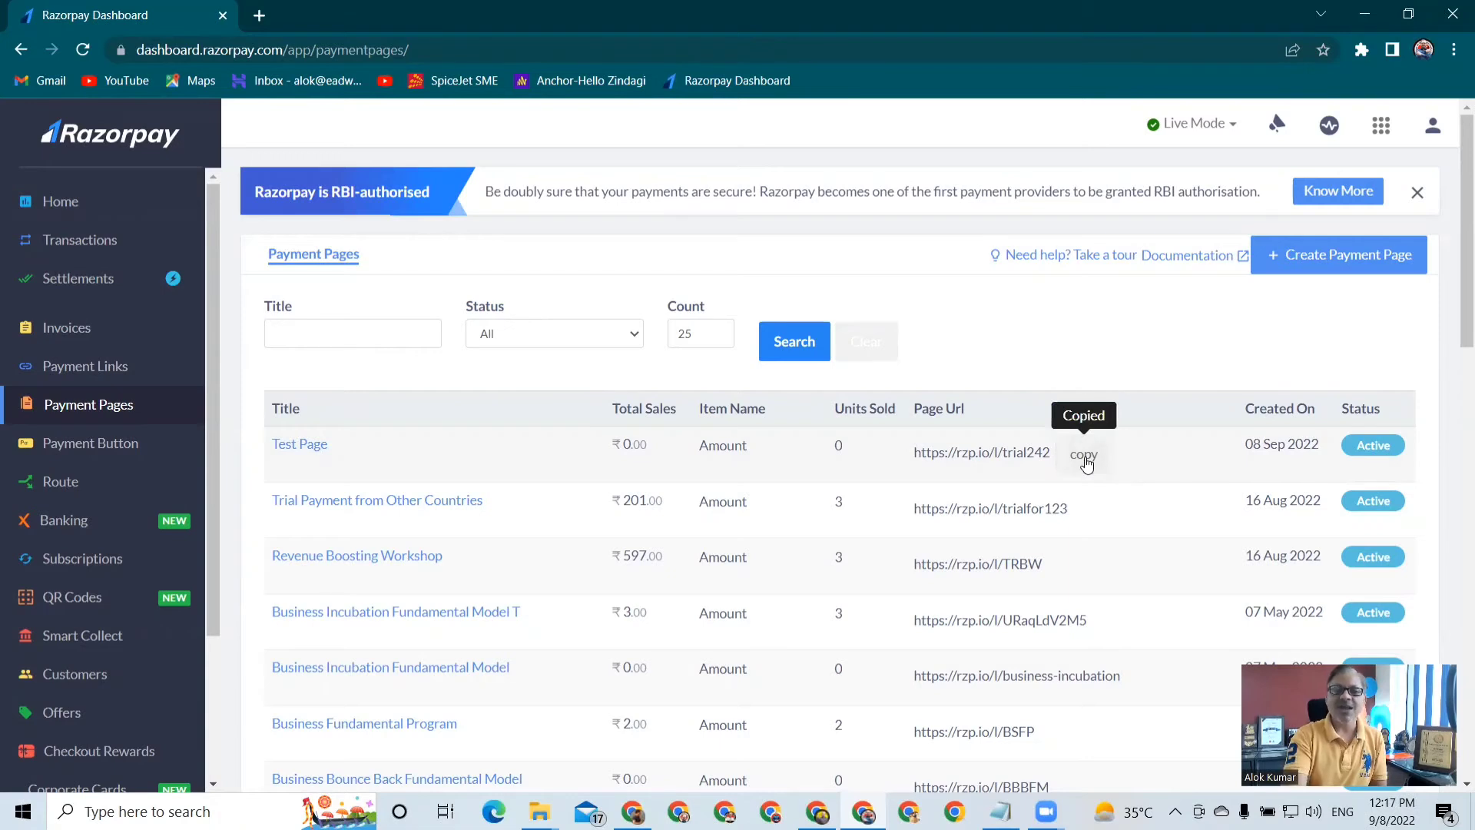